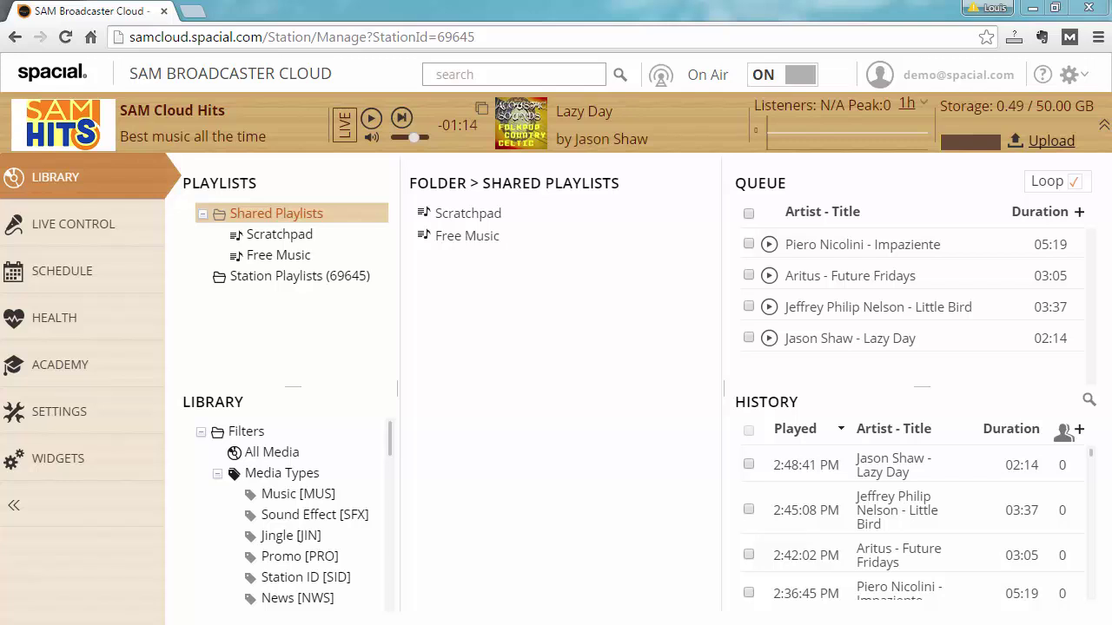
Step: Use Switch Stations to list SAM Cloud Hits, SAM Cloud Power1 and Spacial FM
{"action": "left_click", "coordinate": [1071, 78]}
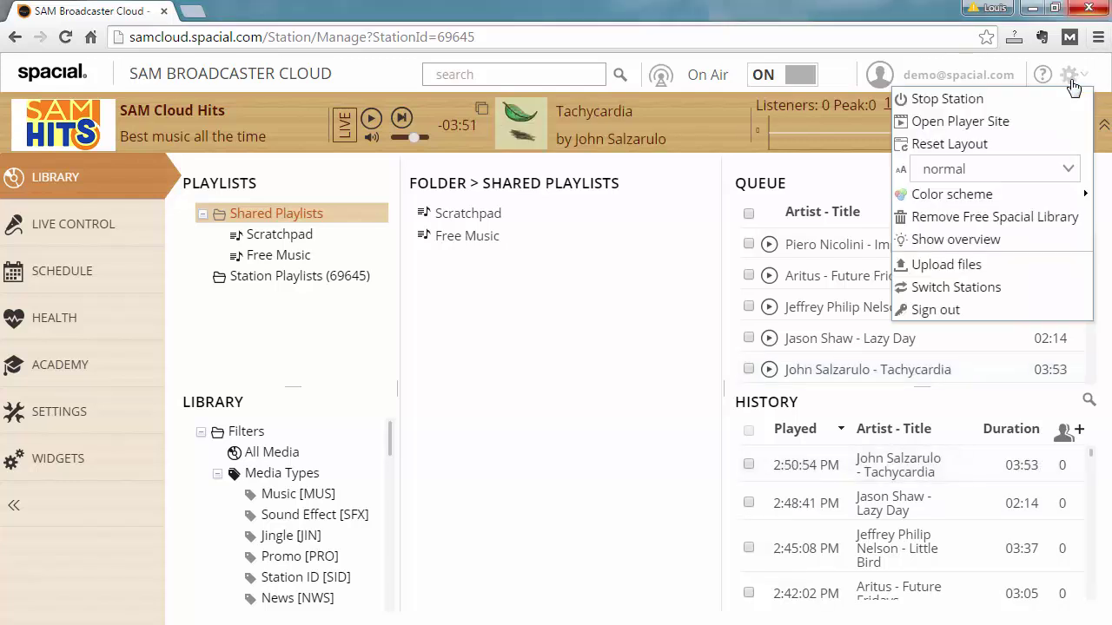
{"action": "left_click", "coordinate": [988, 288]}
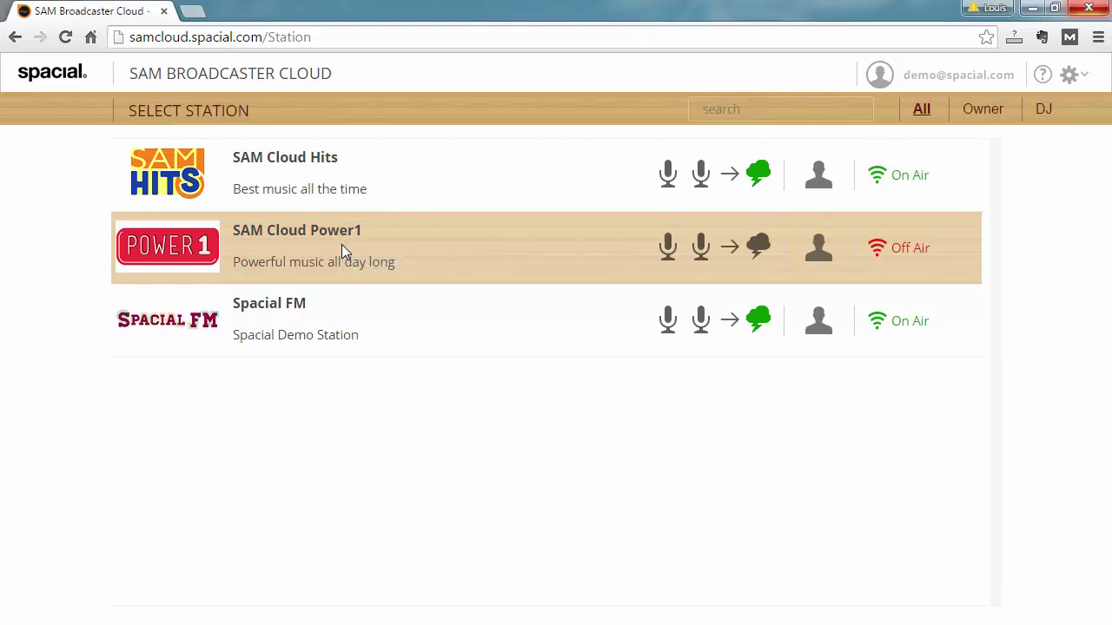
{"action": "mouse_move", "coordinate": [320, 310]}
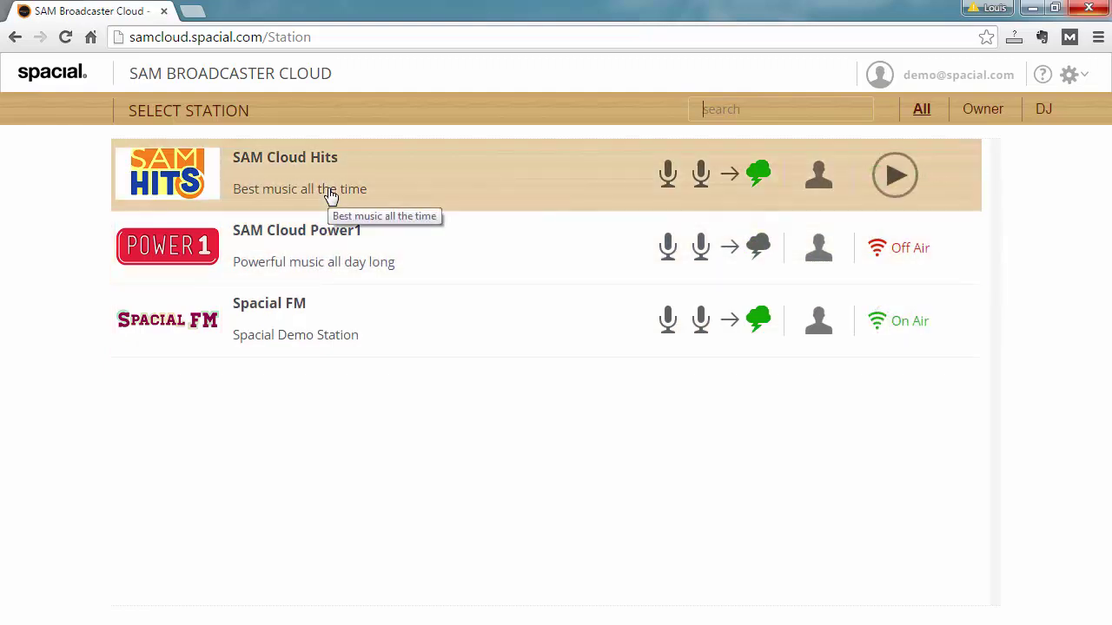
Step: Open SAM Cloud Hits and SAM Cloud Power1 in background tabs, closing the duplicate tab
{"action": "right_click", "coordinate": [334, 196]}
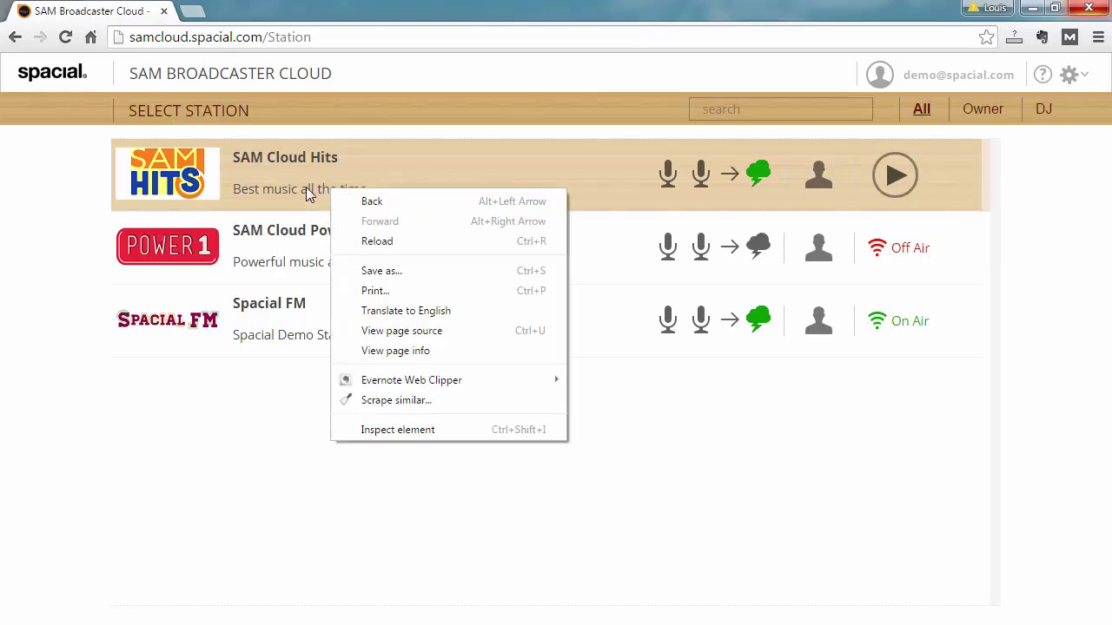
{"action": "middle_click", "coordinate": [304, 190]}
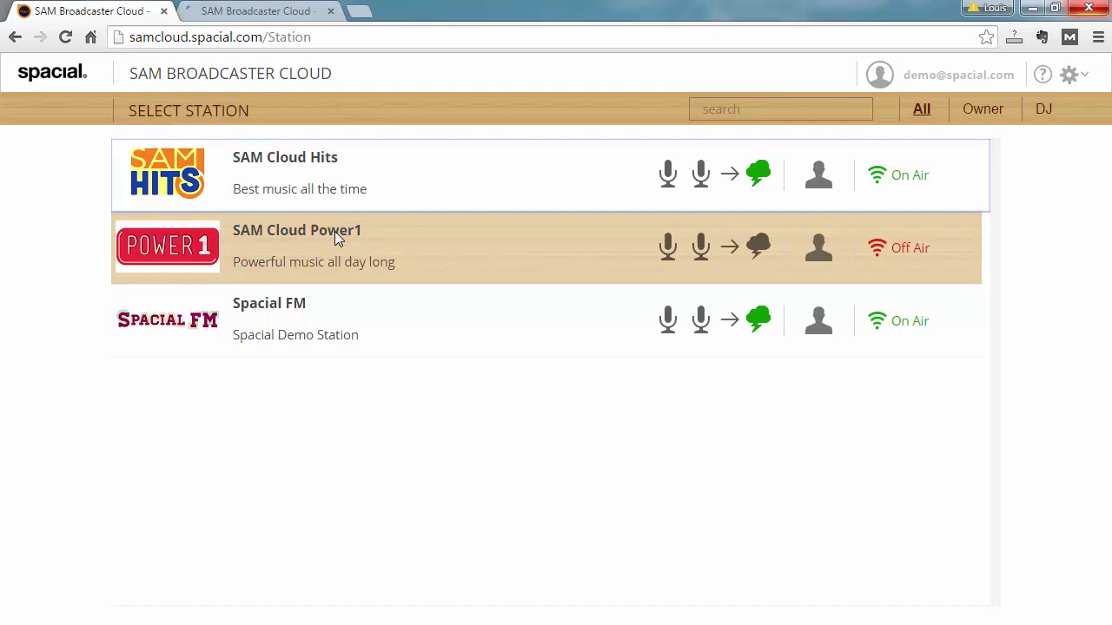
{"action": "middle_click", "coordinate": [281, 231]}
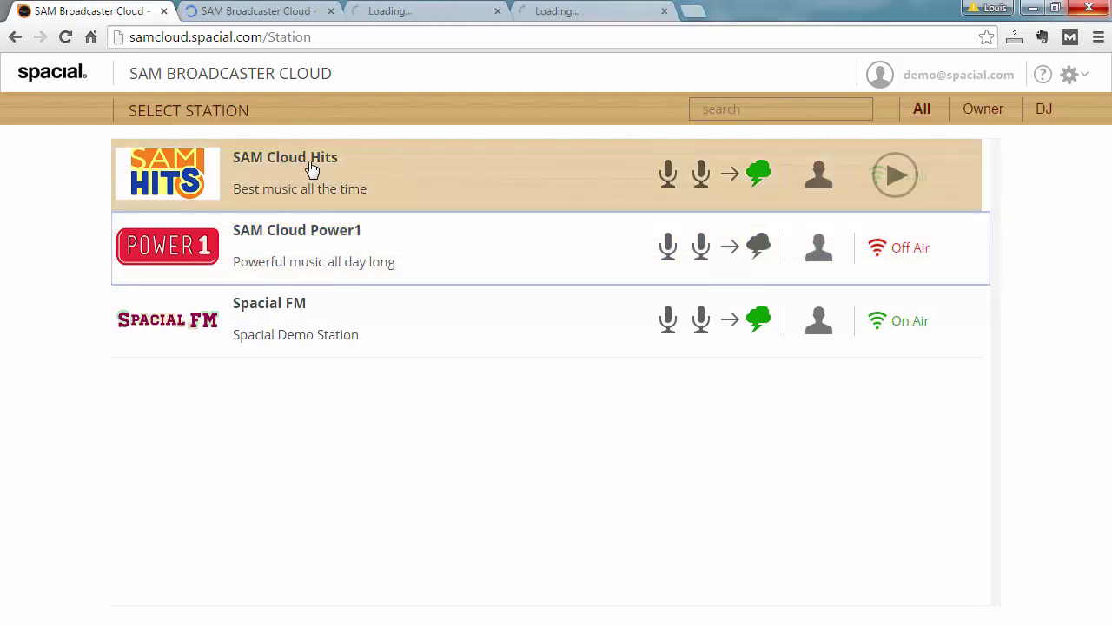
{"action": "middle_click", "coordinate": [471, 16]}
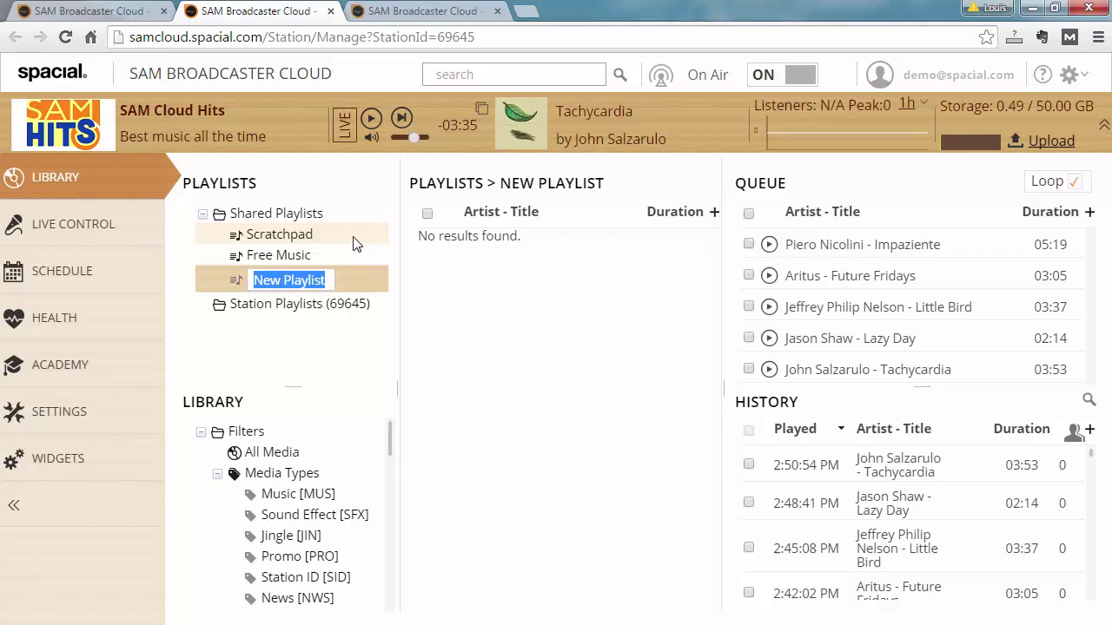
Step: Name the new shared playlist Top40 and confirm it appears on the Power1 station
{"action": "type", "text": "Top40"}
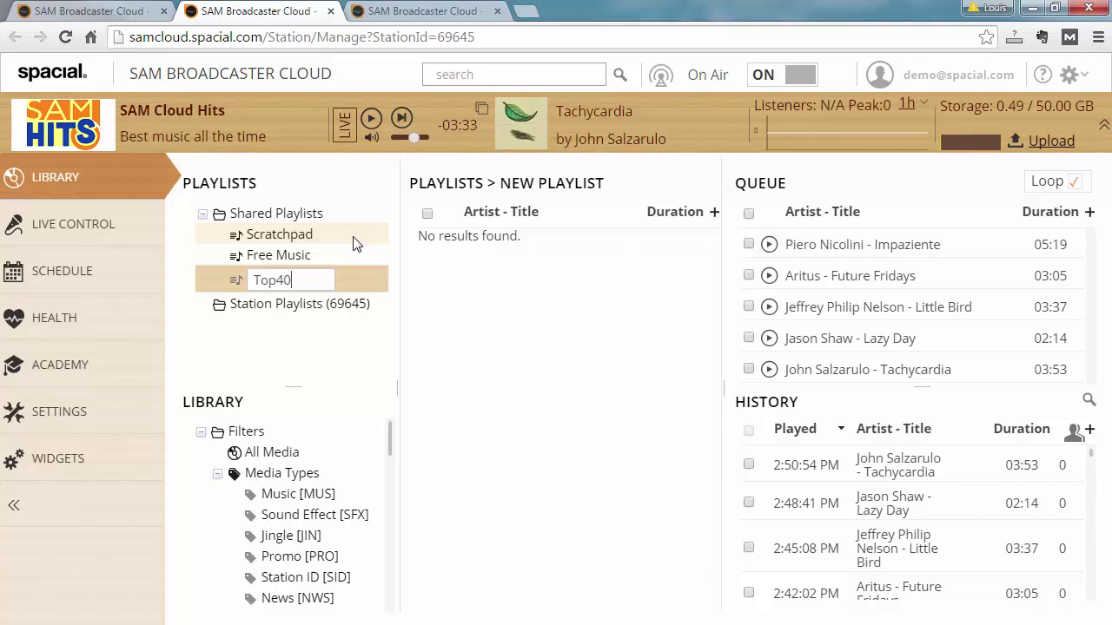
{"action": "left_click", "coordinate": [449, 268]}
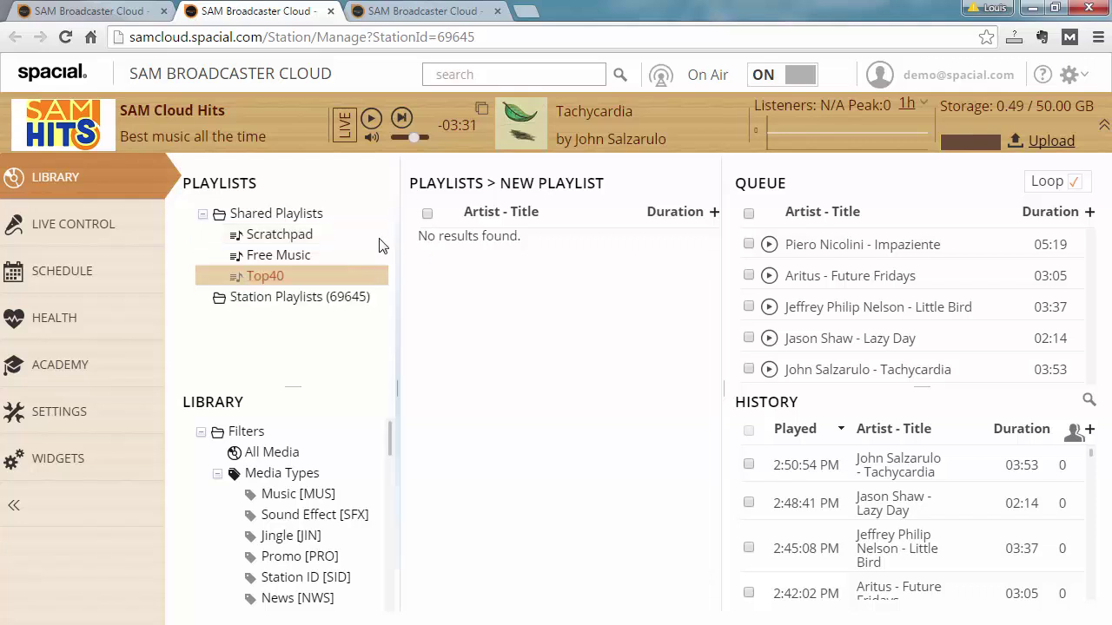
{"action": "left_click", "coordinate": [390, 15]}
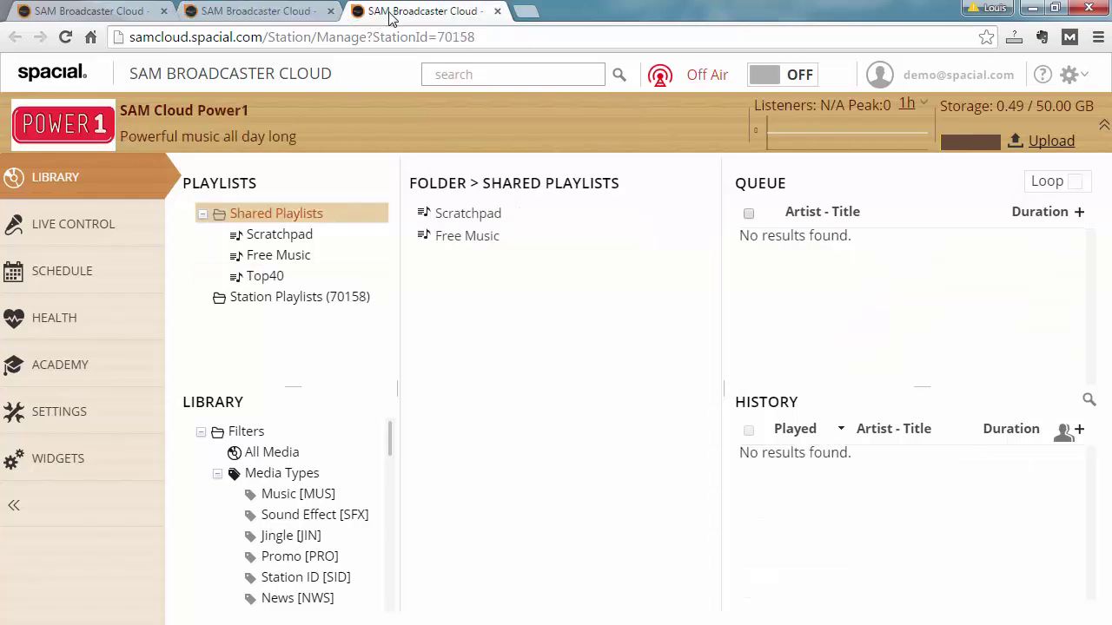
{"action": "left_click", "coordinate": [265, 277]}
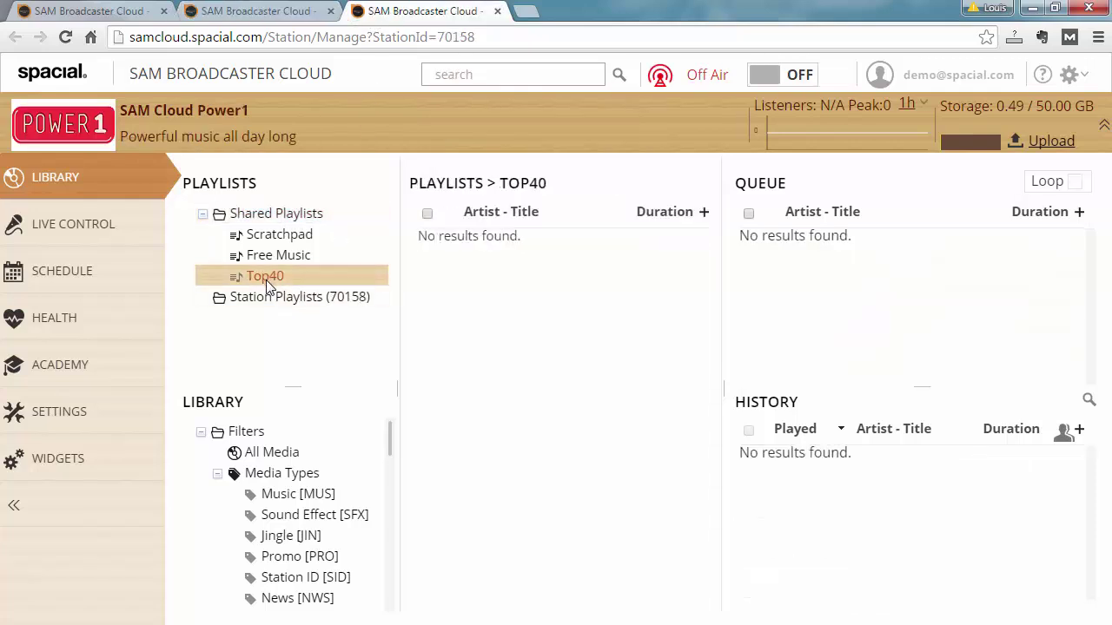
{"action": "left_click", "coordinate": [273, 12]}
Step: Add Future Fridays and Little Bird from the queue to Top40, then verify on Power1
{"action": "left_click_drag", "start_coordinate": [851, 276], "coordinate": [547, 344]}
{"action": "left_click_drag", "start_coordinate": [773, 310], "coordinate": [551, 345]}
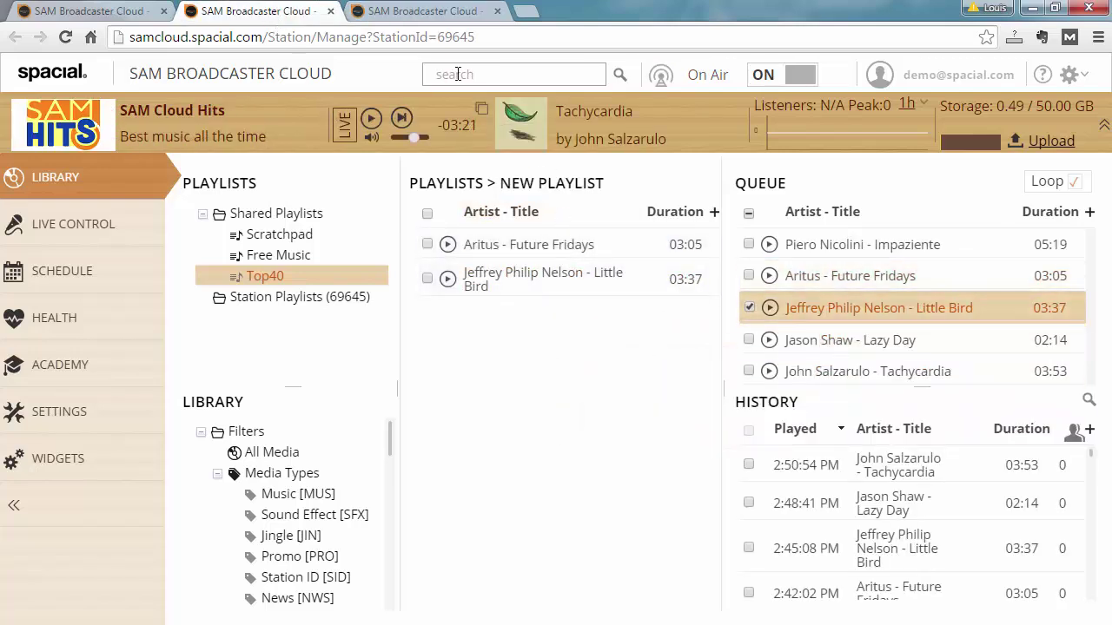
{"action": "left_click", "coordinate": [416, 12]}
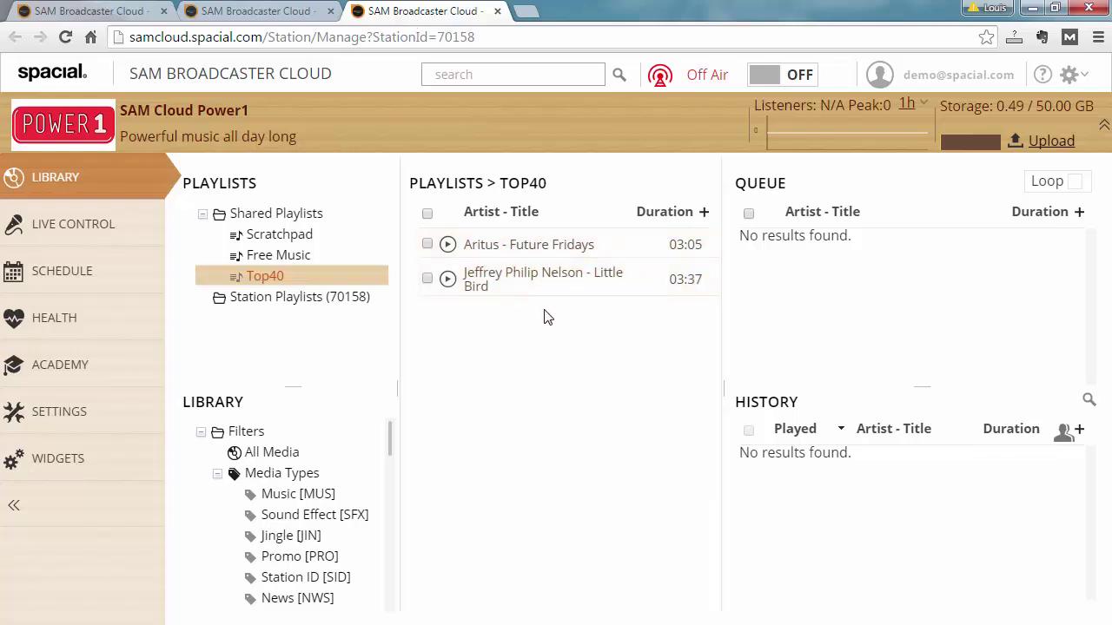
{"action": "left_click", "coordinate": [284, 8]}
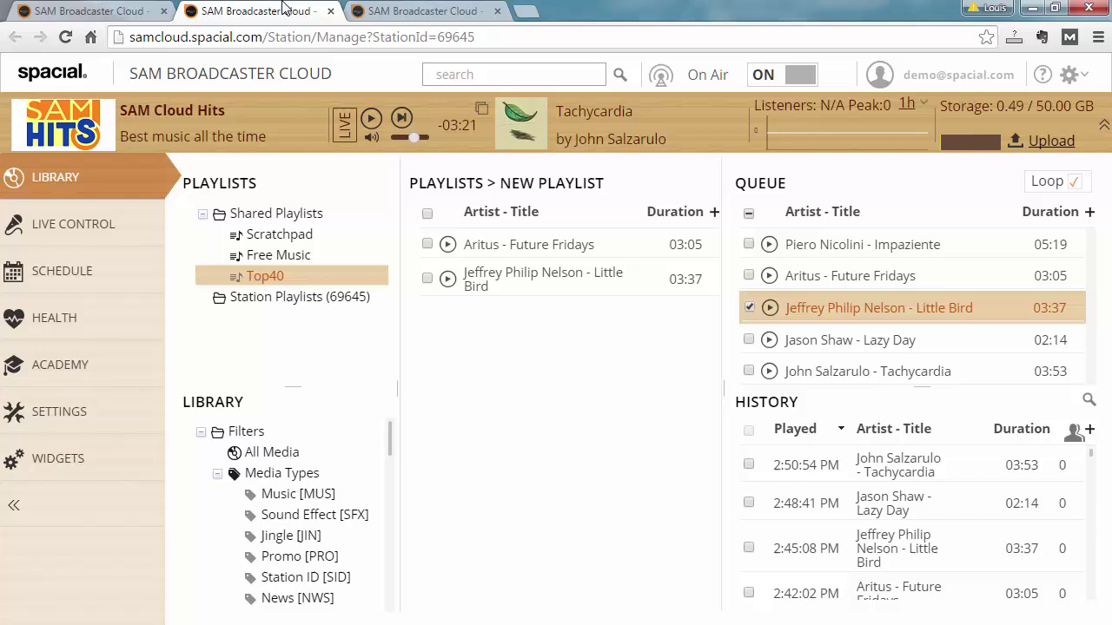
Step: Create a new playlist named HitMusic in the Hits station's own playlist folder
{"action": "left_click", "coordinate": [297, 300]}
{"action": "right_click", "coordinate": [298, 302]}
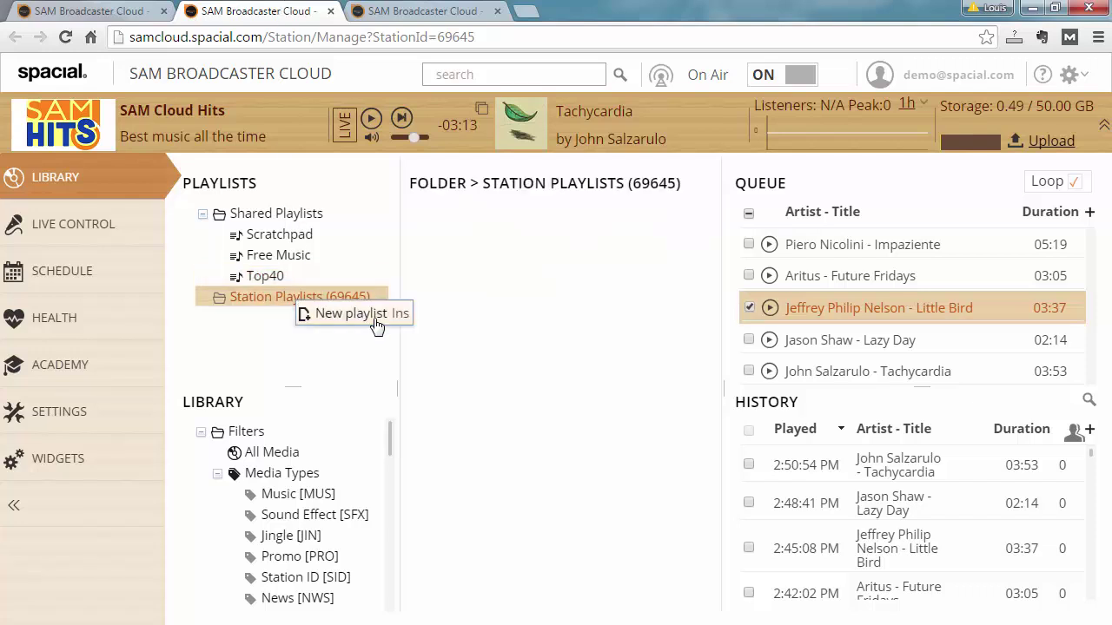
{"action": "left_click", "coordinate": [375, 318]}
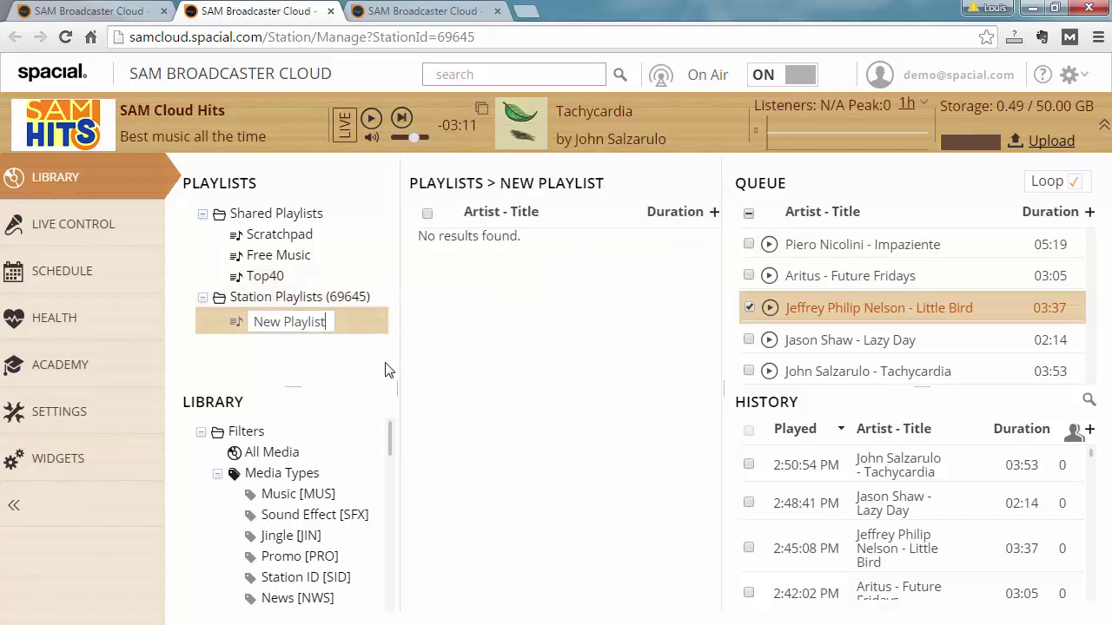
{"action": "type", "text": "HitMusic"}
{"action": "key", "text": "Return"}
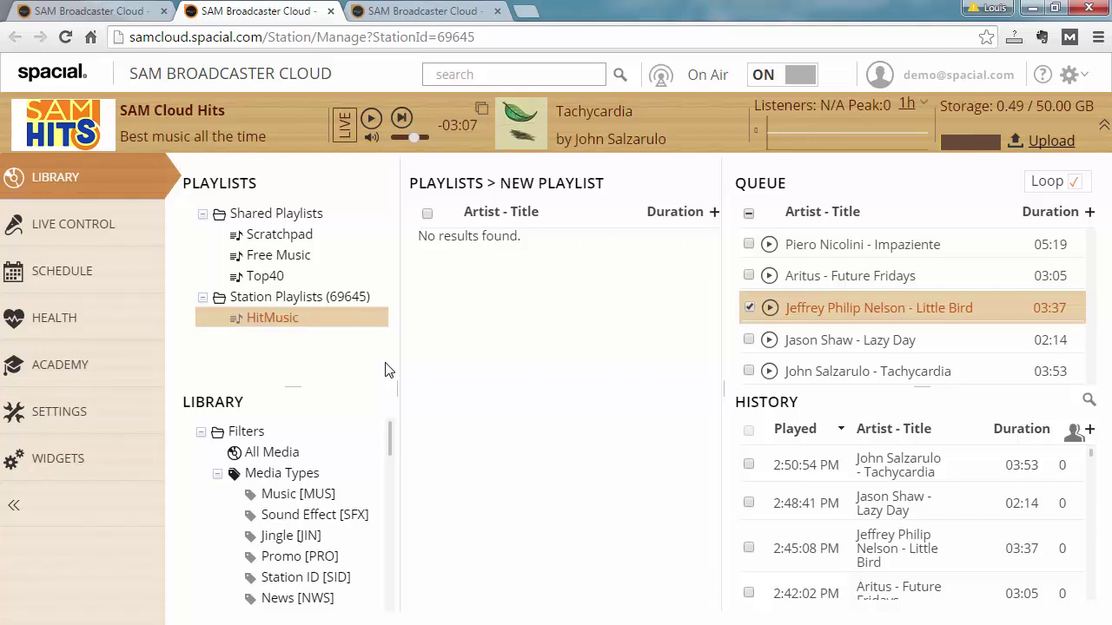
Step: Add Jason Shaw - Lazy Day to HitMusic twice and check whether it shows on Power1
{"action": "left_click", "coordinate": [831, 339]}
{"action": "left_click_drag", "start_coordinate": [831, 339], "coordinate": [539, 248]}
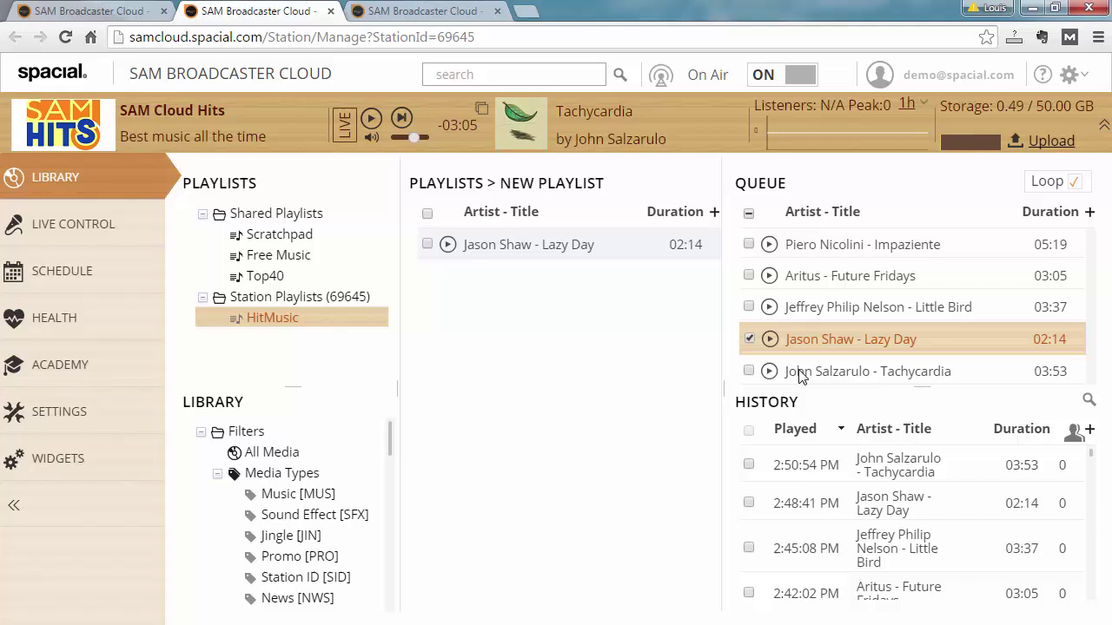
{"action": "left_click_drag", "start_coordinate": [853, 342], "coordinate": [583, 241]}
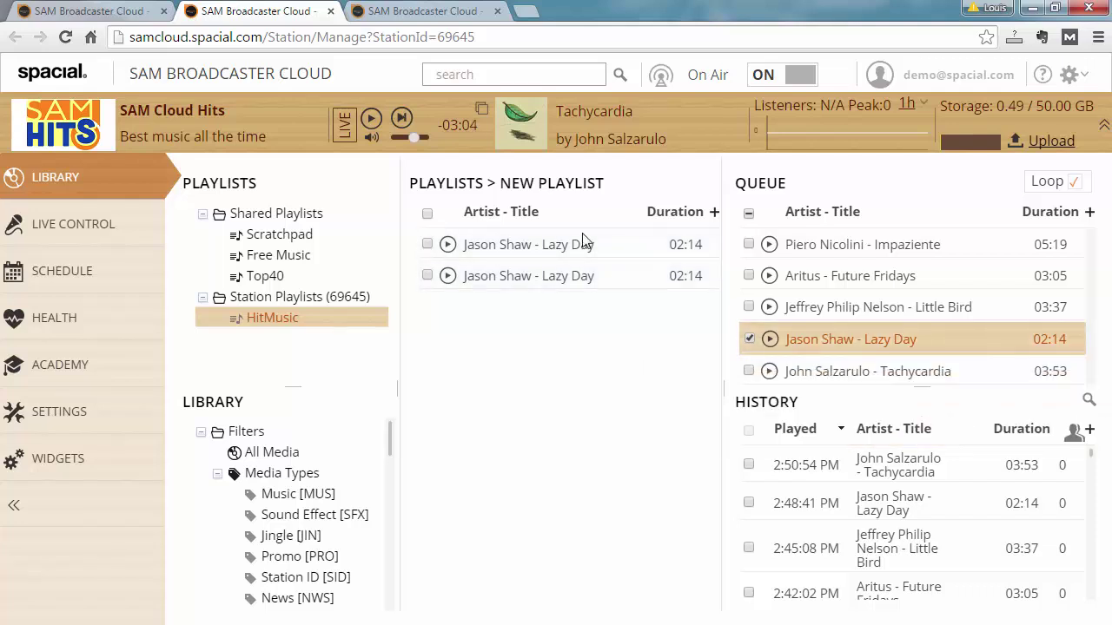
{"action": "left_click", "coordinate": [408, 10]}
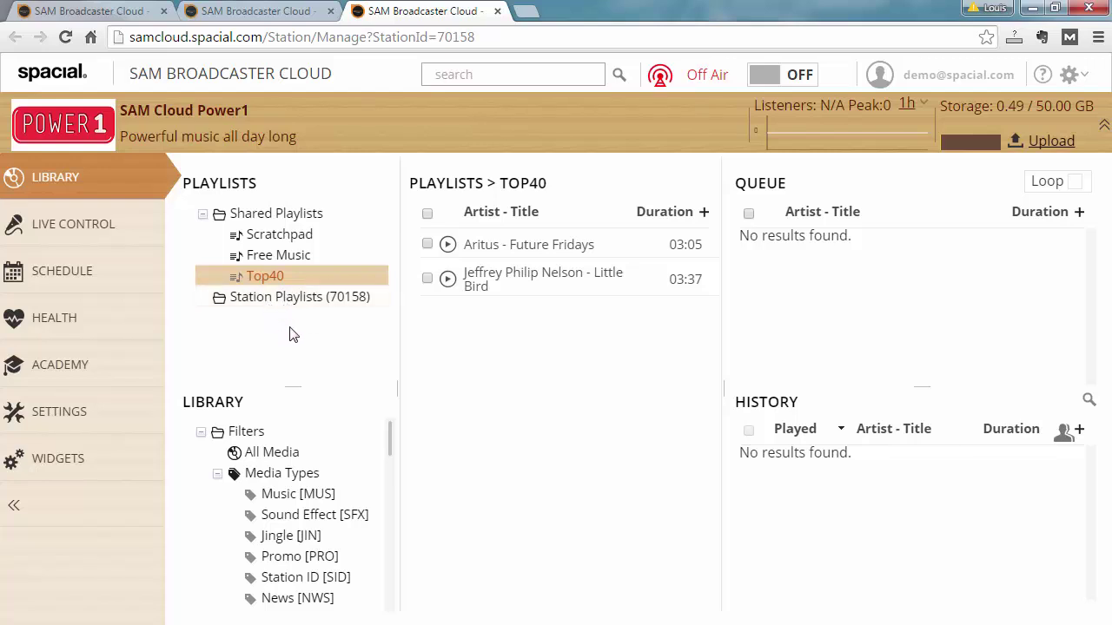
Step: Switch back to the SAM Cloud Hits station tab
{"action": "left_click", "coordinate": [266, 24]}
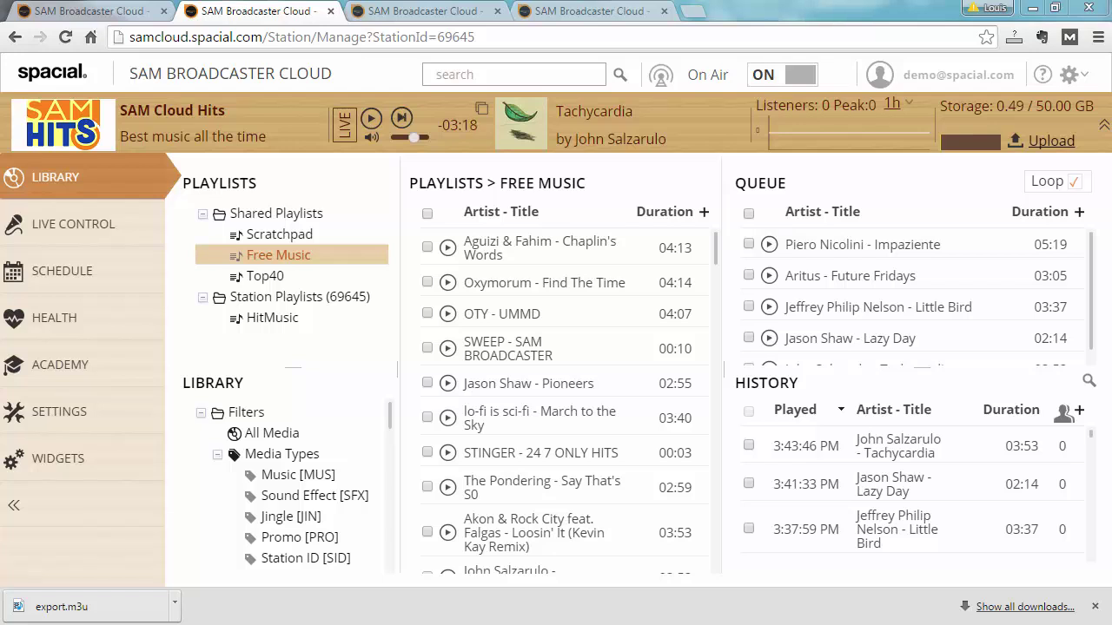
Step: Add Little Bird and Future Fridays to Top40 again and pick up the queued Lazy Day
{"action": "left_click", "coordinate": [273, 276]}
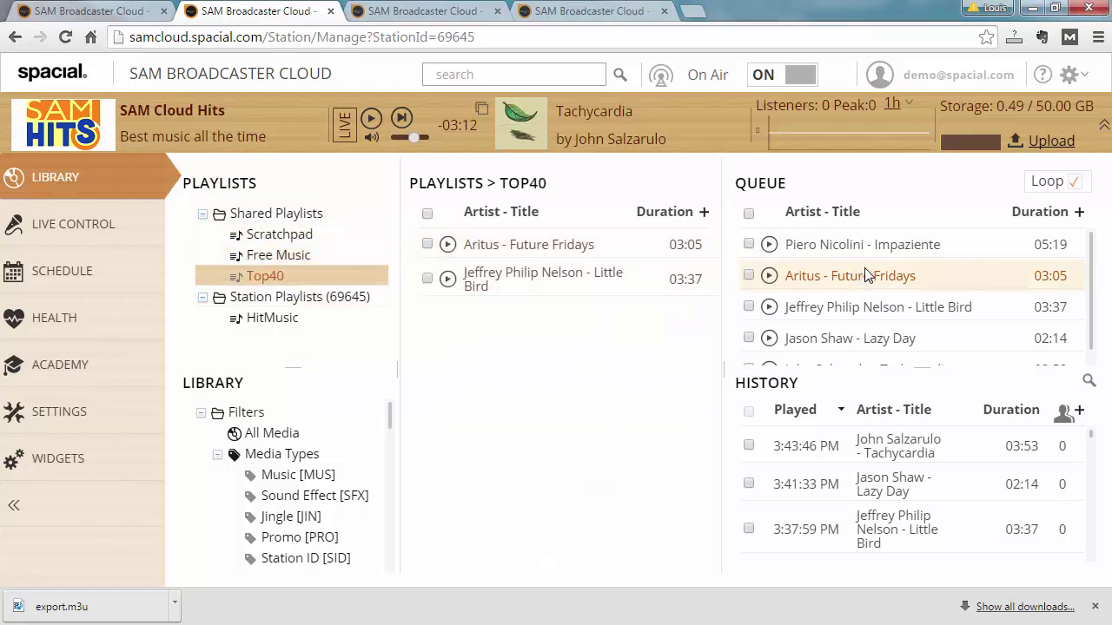
{"action": "left_click_drag", "start_coordinate": [851, 304], "coordinate": [556, 347]}
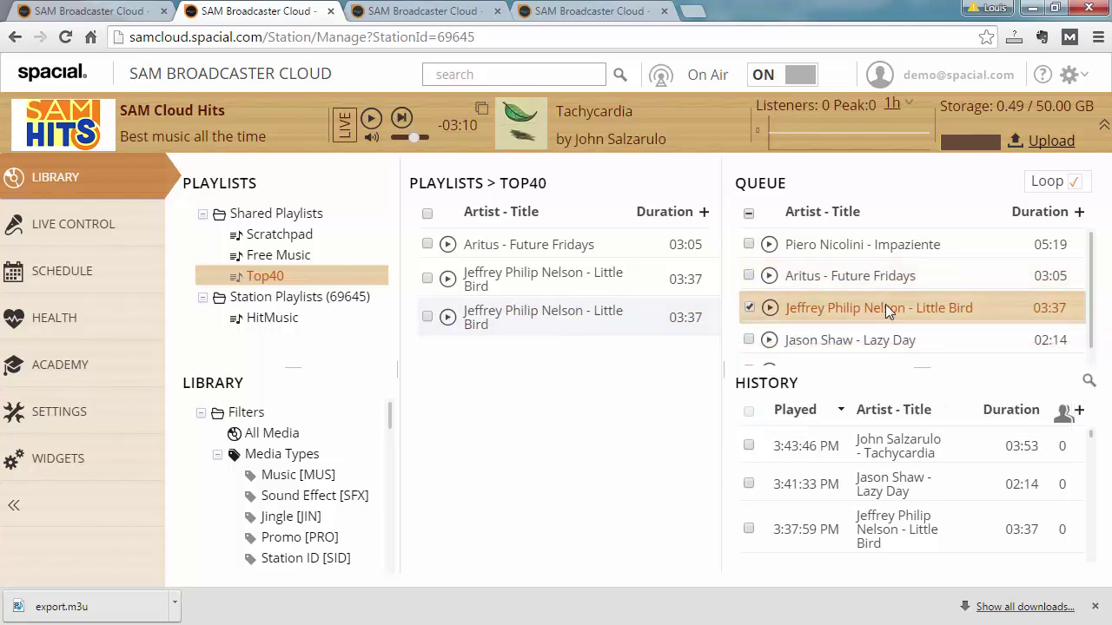
{"action": "left_click_drag", "start_coordinate": [894, 273], "coordinate": [547, 363]}
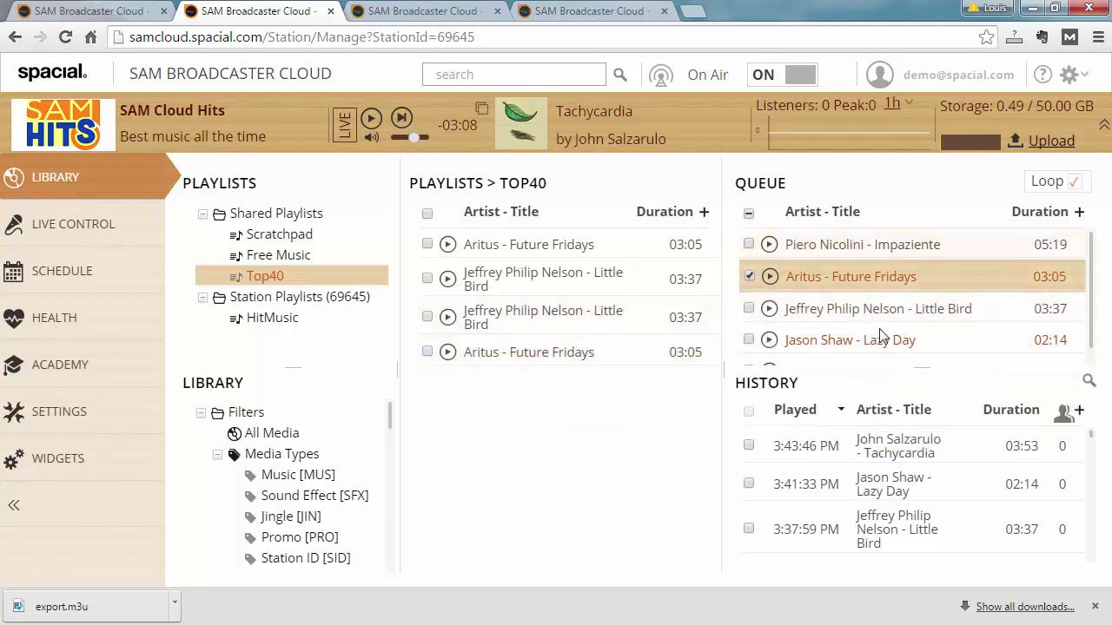
{"action": "scroll", "coordinate": [842, 335], "scroll_direction": "down", "scroll_amount": 1}
{"action": "left_click_drag", "start_coordinate": [843, 335], "coordinate": [570, 420]}
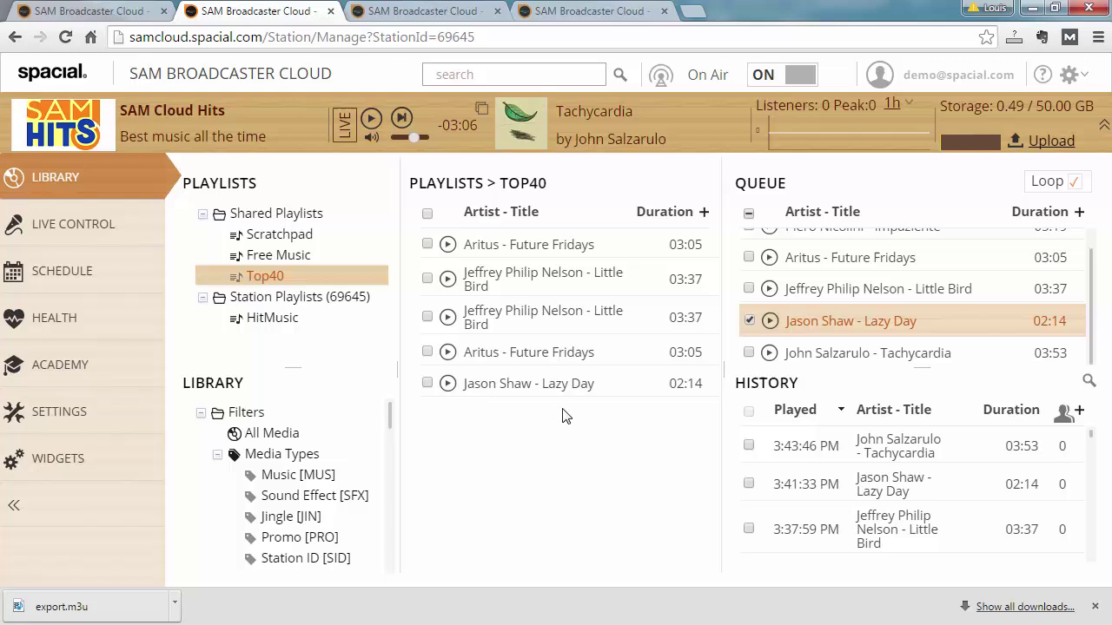
Step: Create shared playlists named GoldenOldies and 80s music
{"action": "left_click", "coordinate": [298, 211]}
{"action": "right_click", "coordinate": [298, 211]}
{"action": "left_click", "coordinate": [383, 227]}
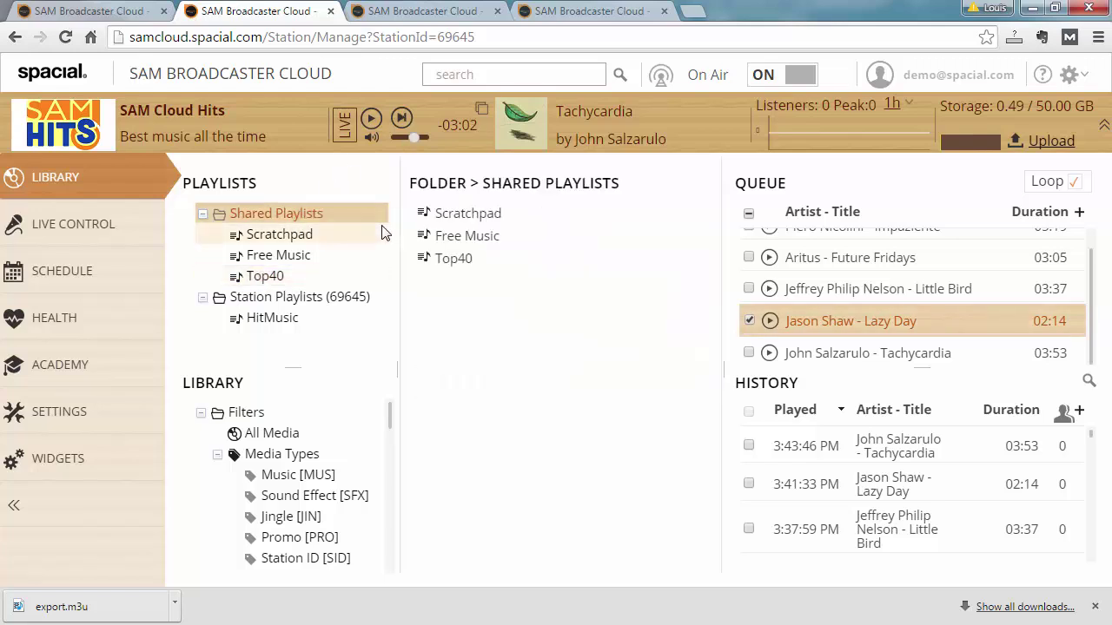
{"action": "key", "text": "ctrl+a"}
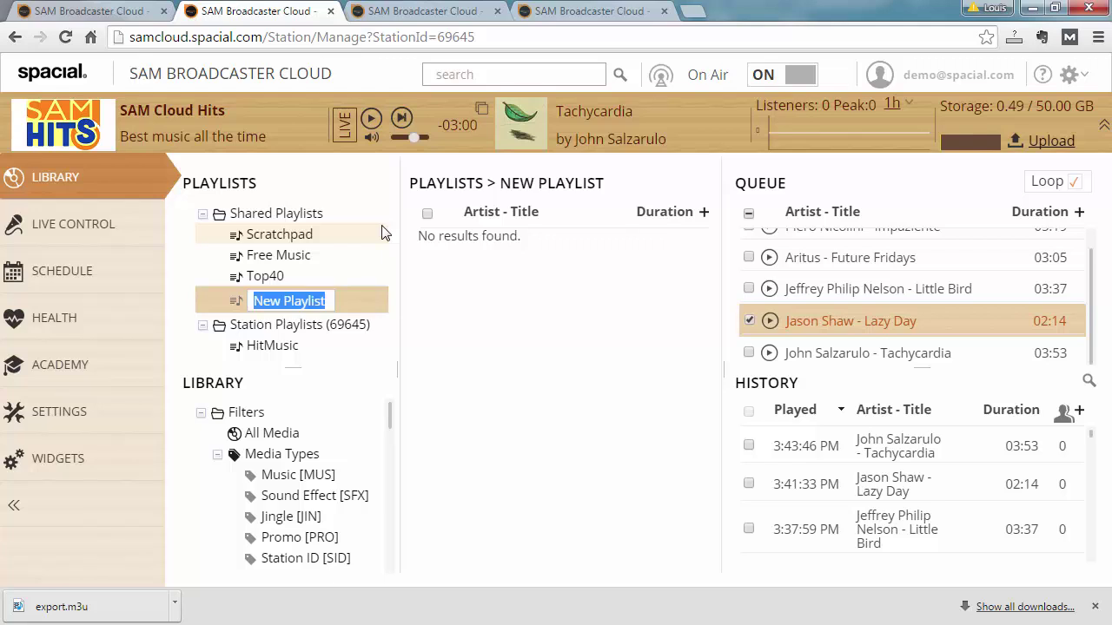
{"action": "type", "text": "Golden"}
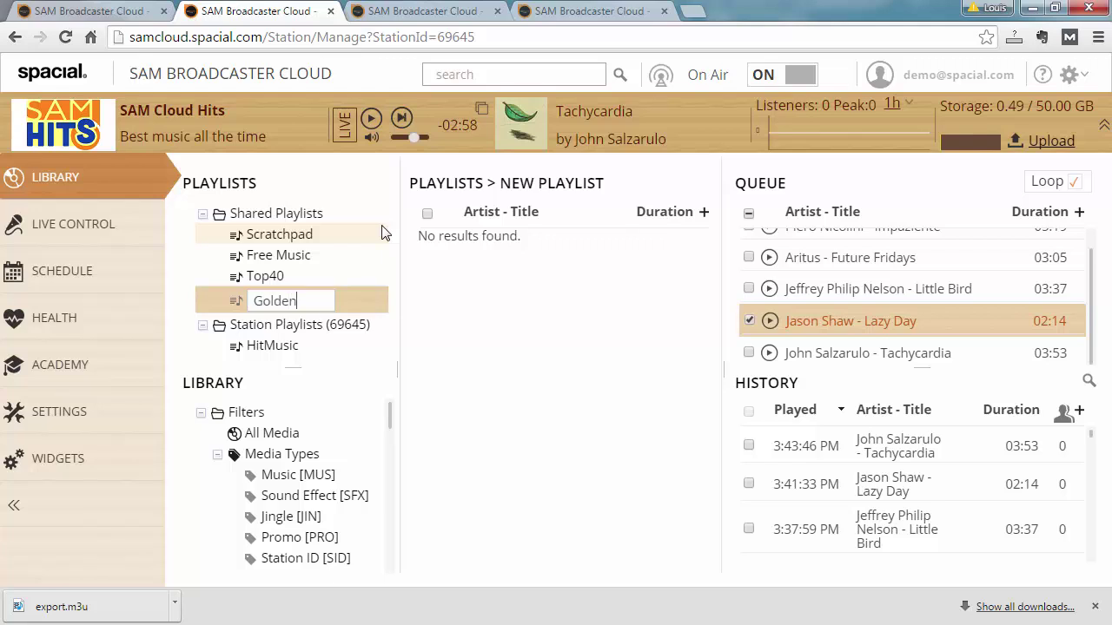
{"action": "type", "text": "Oldies"}
{"action": "key", "text": "Return"}
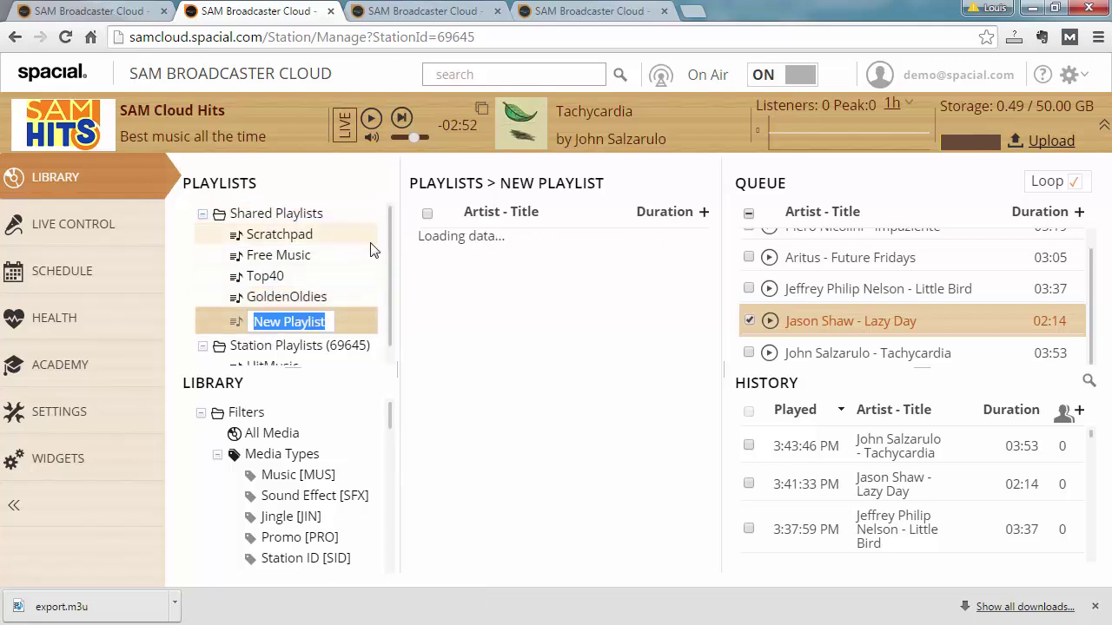
{"action": "type", "text": "80s music"}
{"action": "key", "text": "Return"}
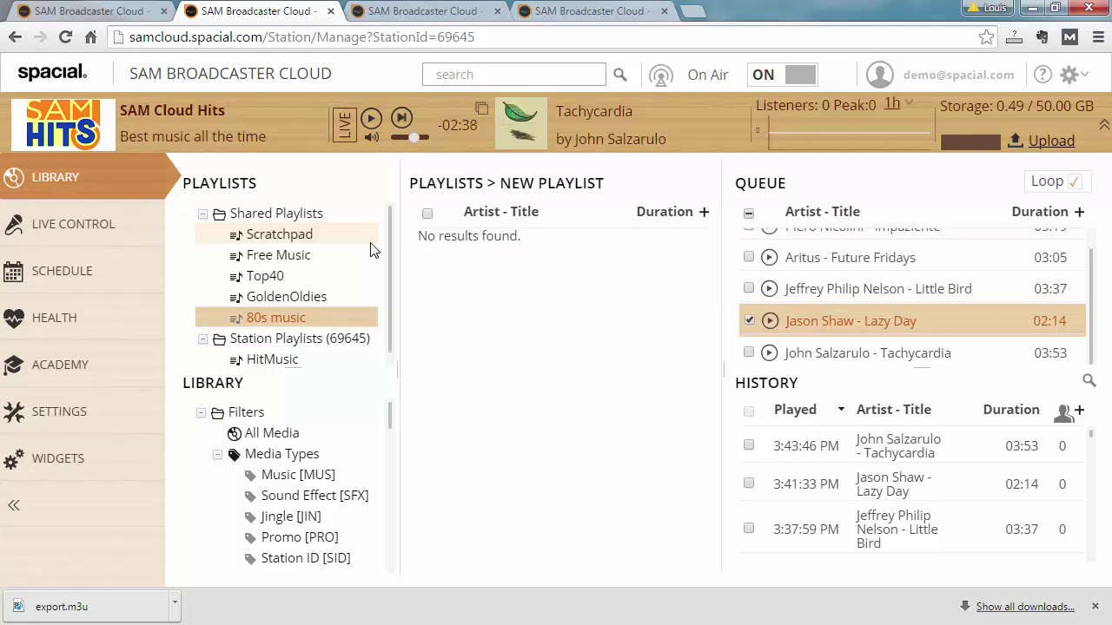
Step: Create a new playblock on the Playblocks page and rename it Test Playblock
{"action": "left_click", "coordinate": [325, 276]}
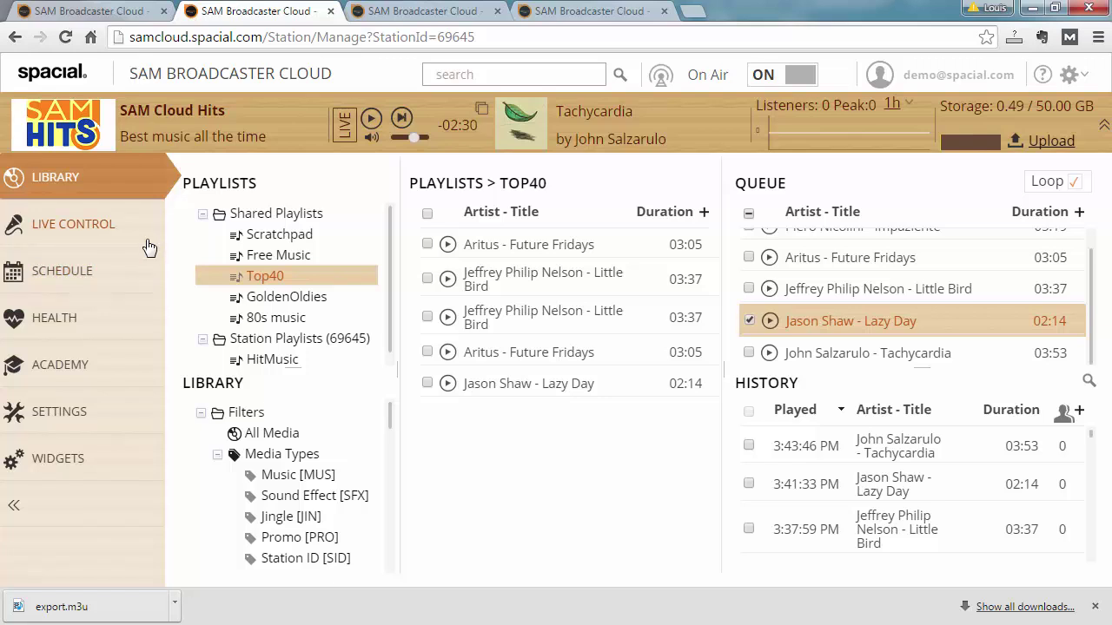
{"action": "left_click", "coordinate": [119, 279]}
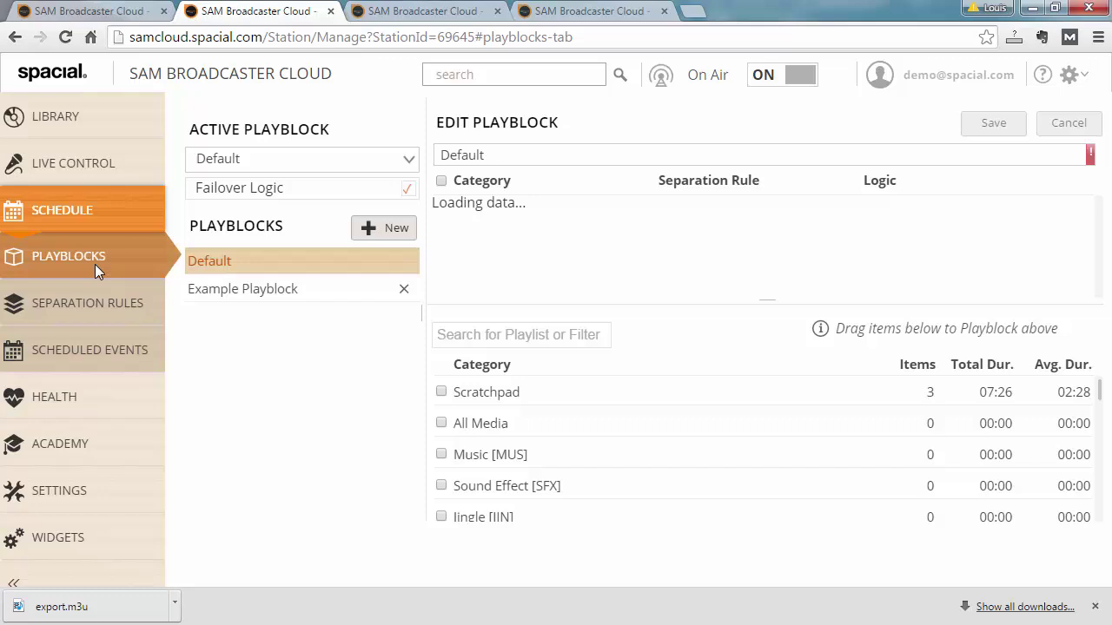
{"action": "left_click", "coordinate": [387, 229]}
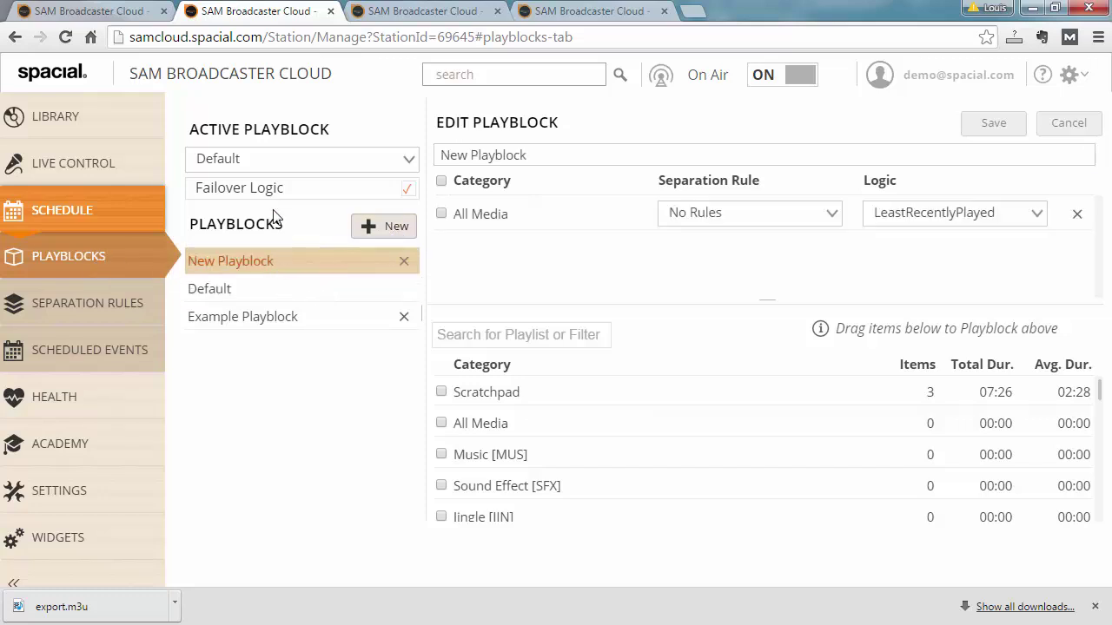
{"action": "left_click", "coordinate": [542, 155]}
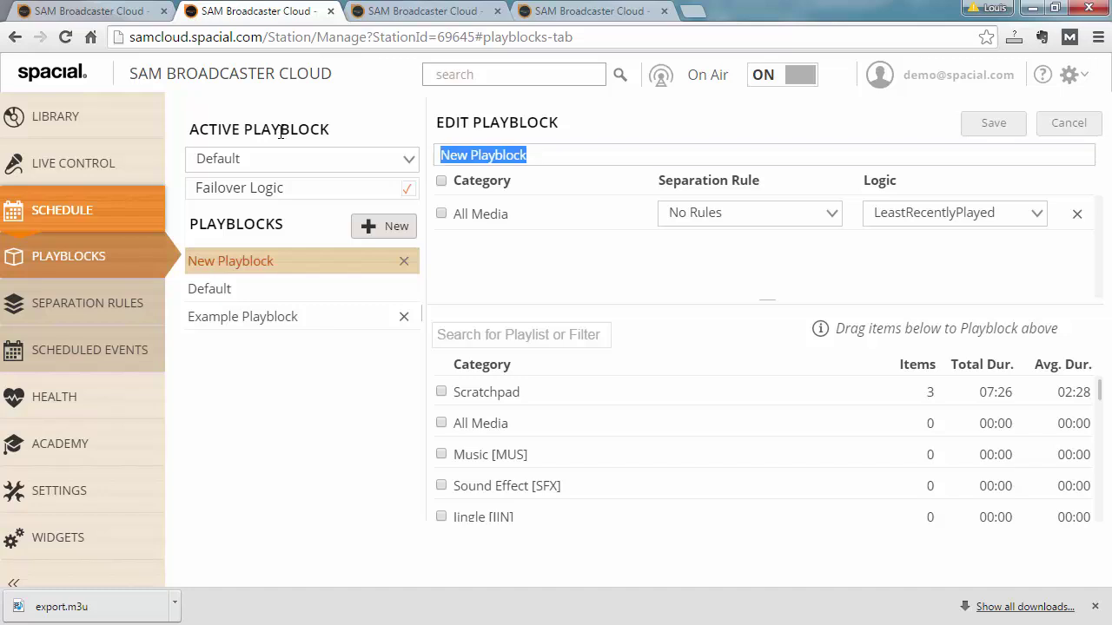
{"action": "type", "text": "Test"}
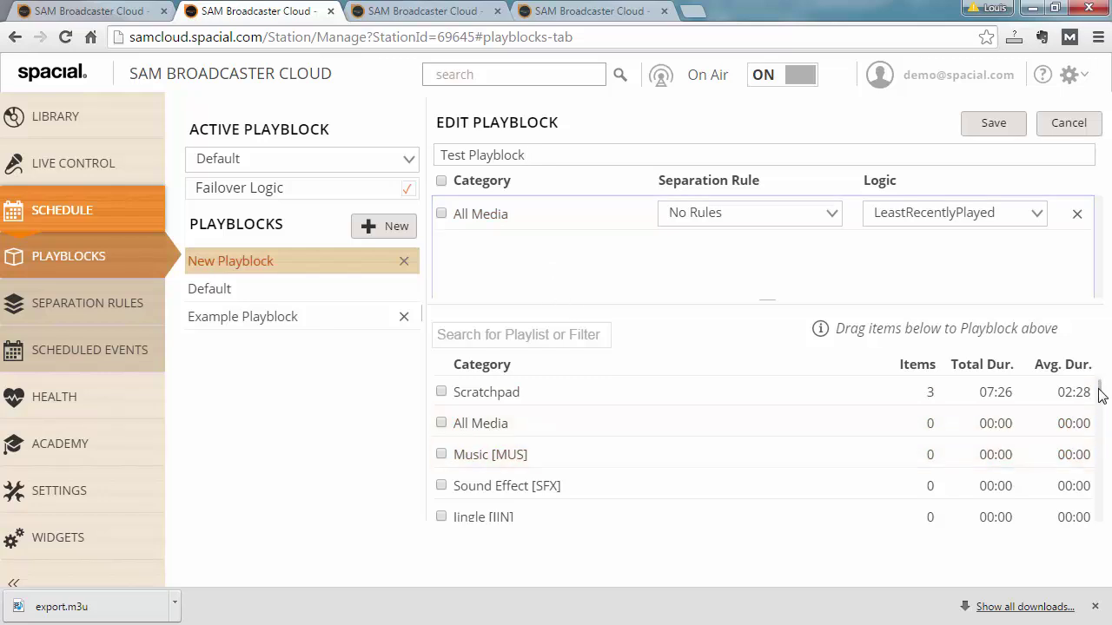
{"action": "left_click_drag", "start_coordinate": [1101, 395], "coordinate": [1094, 541]}
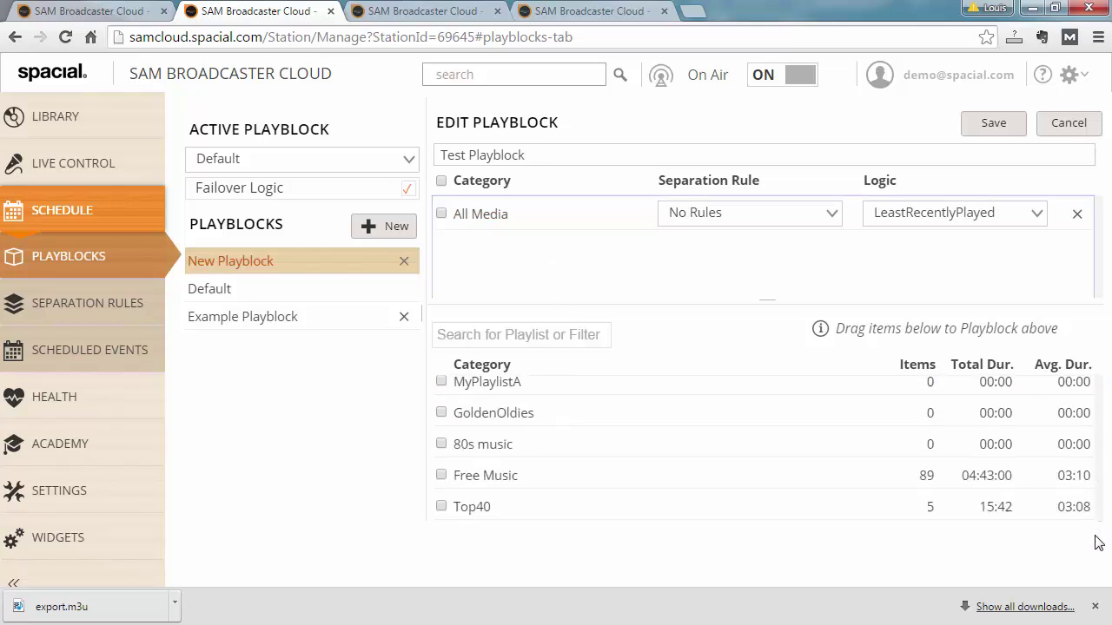
Step: Add the 80s music and Top40 categories to the playblock and remove All Media
{"action": "left_click", "coordinate": [504, 436]}
{"action": "left_click_drag", "start_coordinate": [498, 443], "coordinate": [565, 299]}
{"action": "scroll", "coordinate": [1102, 519], "scroll_direction": "down", "scroll_amount": 2}
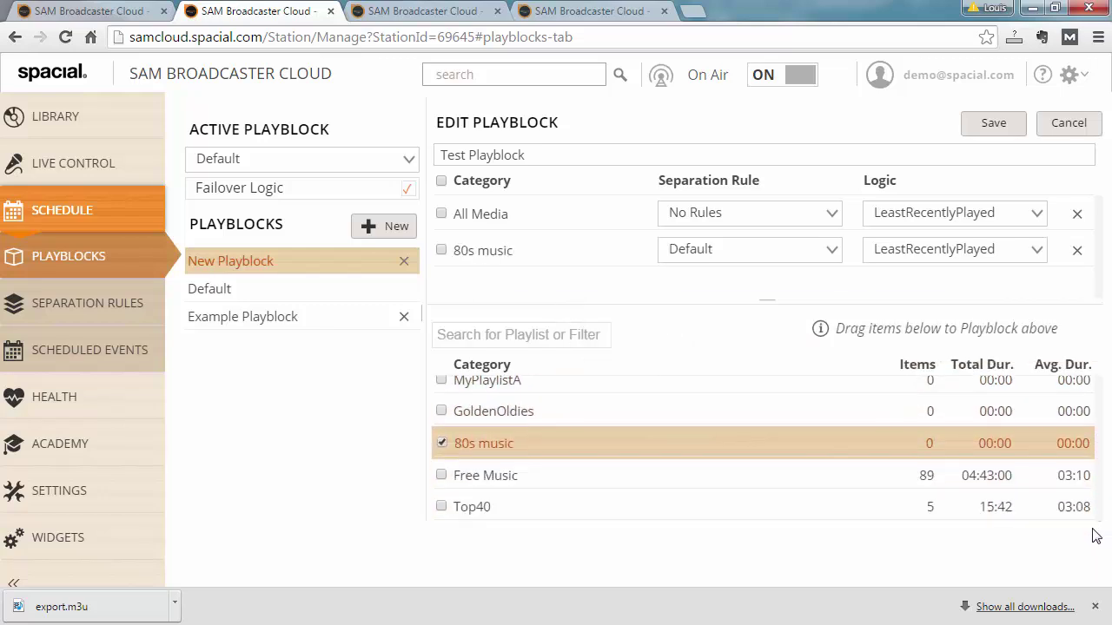
{"action": "left_click_drag", "start_coordinate": [556, 501], "coordinate": [643, 300]}
{"action": "left_click", "coordinate": [1077, 218]}
{"action": "left_click", "coordinate": [1077, 218]}
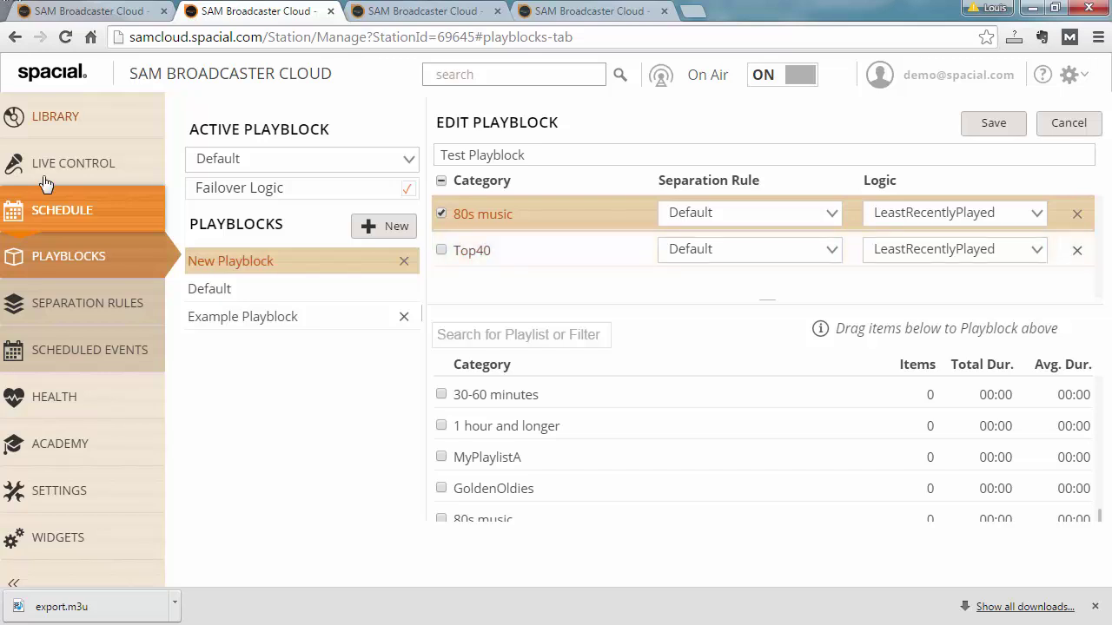
Step: Back in the Library, delete every track from the queue
{"action": "left_click", "coordinate": [112, 129]}
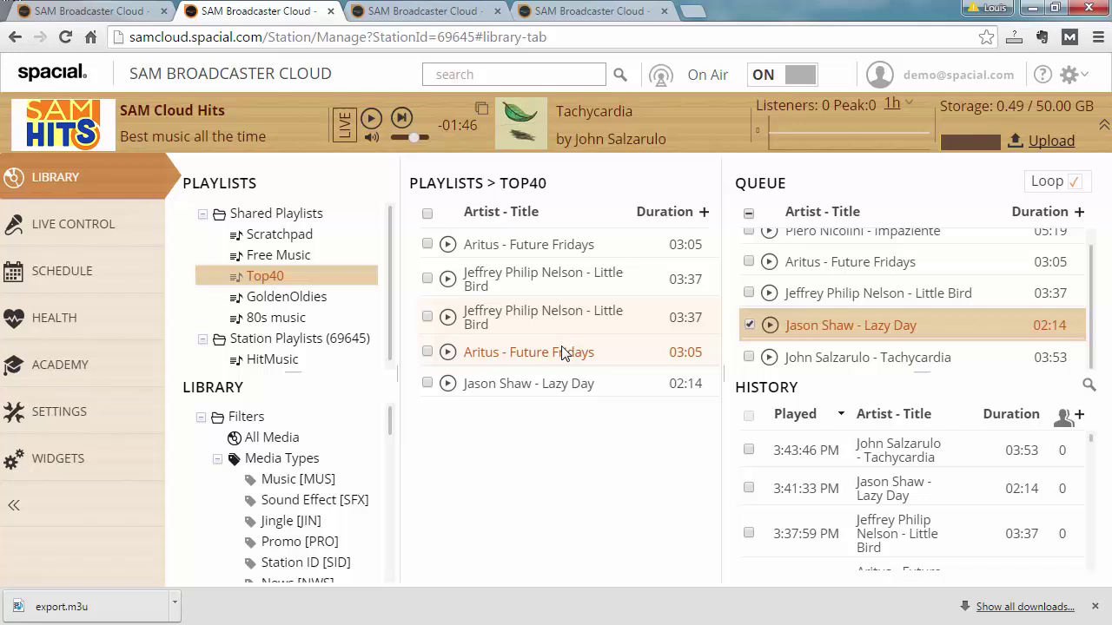
{"action": "left_click", "coordinate": [886, 273]}
{"action": "key", "text": "ctrl+a"}
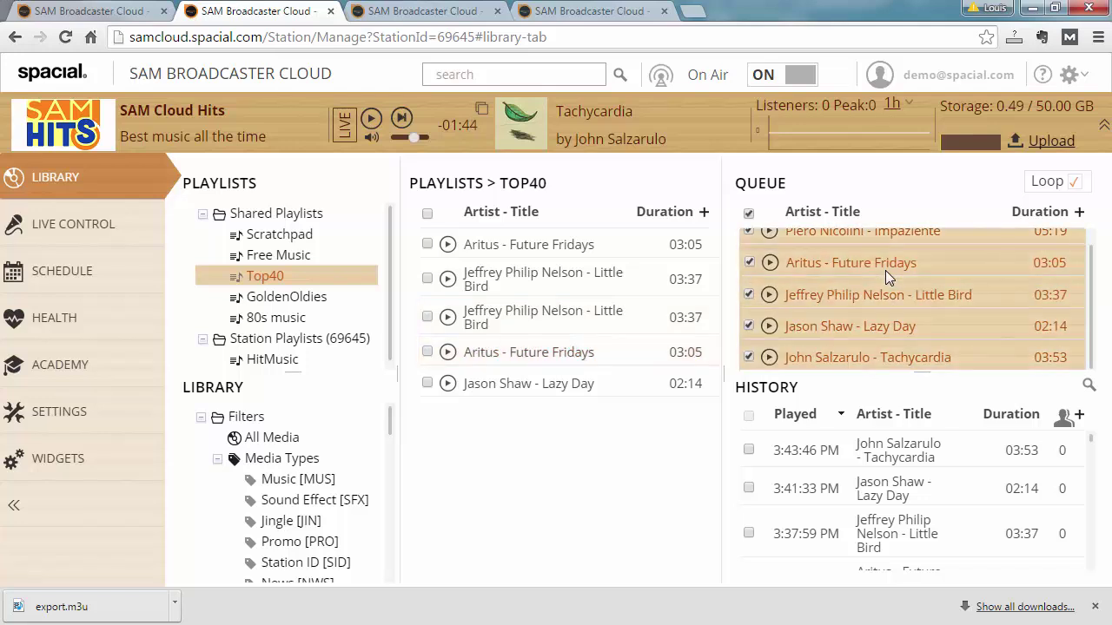
{"action": "key", "text": "Delete"}
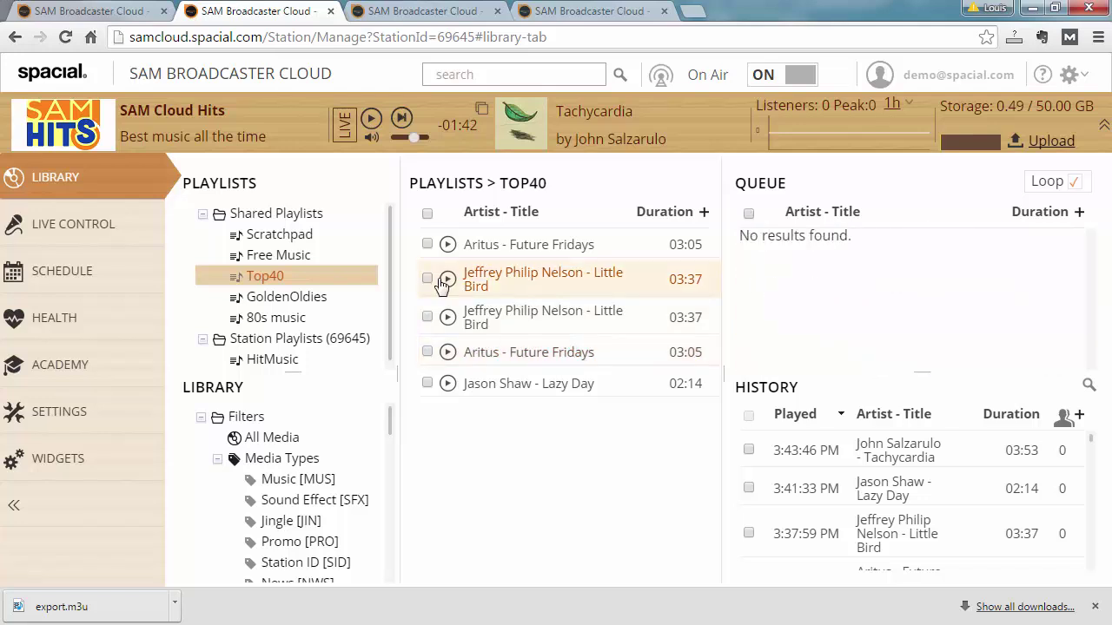
Step: Add the SWEEP jingle and two STINGER jingles from Free Music to Top40
{"action": "left_click", "coordinate": [324, 260]}
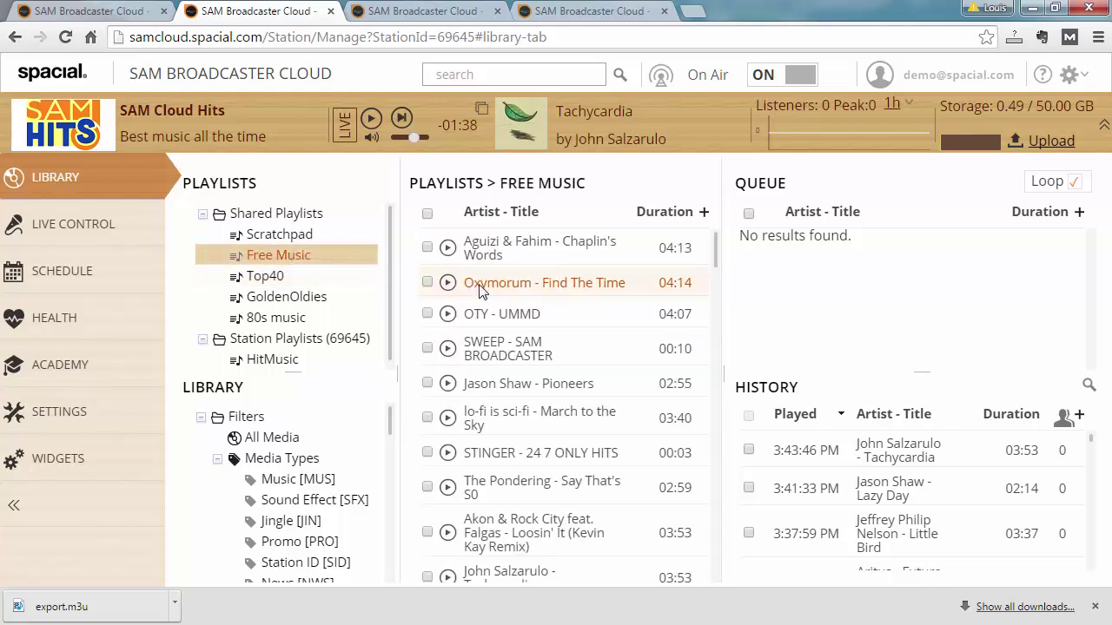
{"action": "left_click_drag", "start_coordinate": [520, 350], "coordinate": [264, 276]}
{"action": "left_click_drag", "start_coordinate": [513, 453], "coordinate": [265, 275]}
{"action": "left_click_drag", "start_coordinate": [544, 455], "coordinate": [265, 271]}
Step: Reorder Top40 so SWEEP sits second and a STINGER moves higher
{"action": "left_click", "coordinate": [277, 271]}
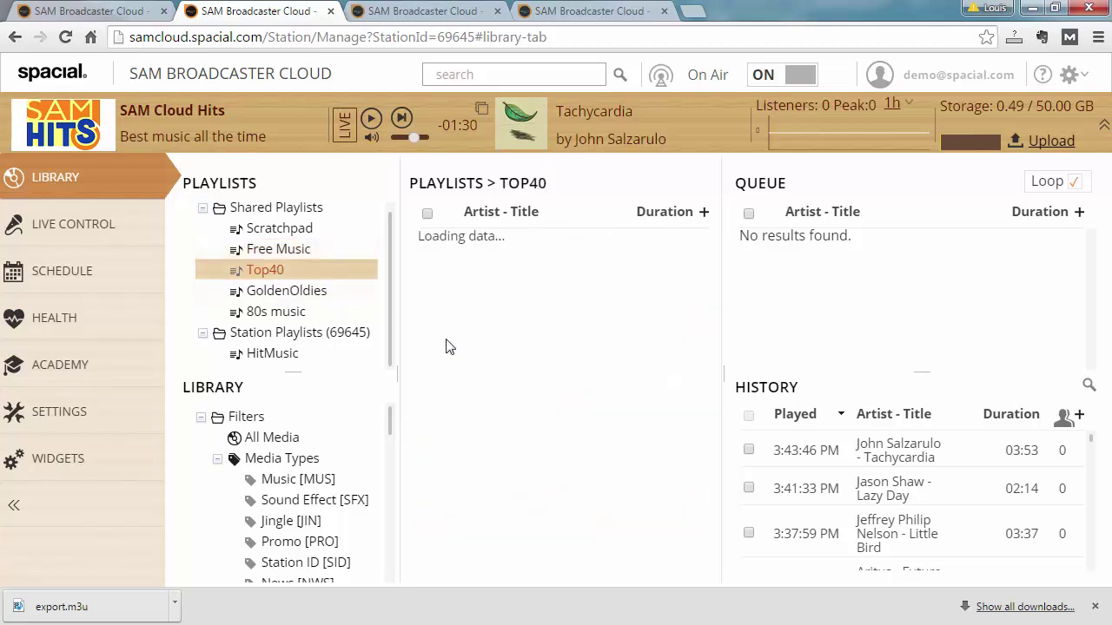
{"action": "left_click", "coordinate": [574, 416]}
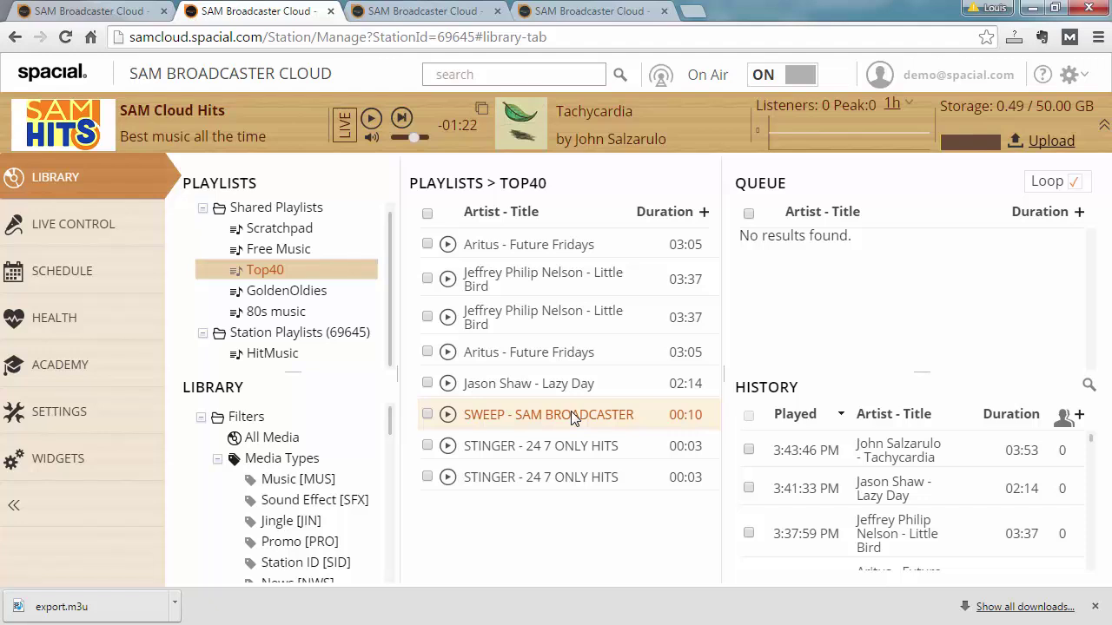
{"action": "left_click_drag", "start_coordinate": [571, 411], "coordinate": [587, 275]}
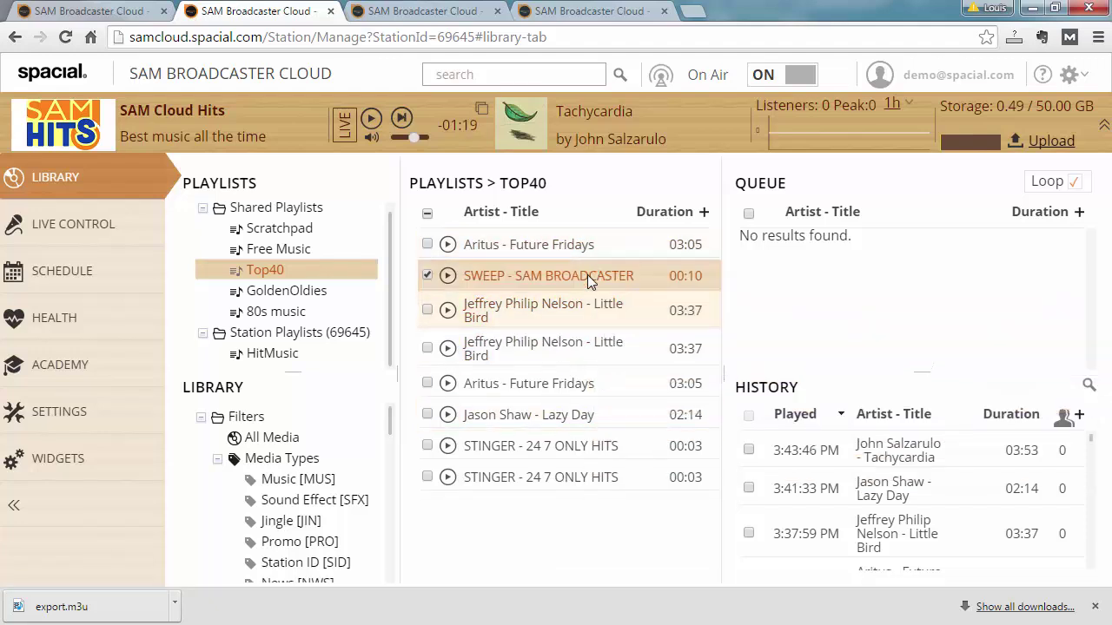
{"action": "left_click", "coordinate": [560, 458]}
{"action": "left_click_drag", "start_coordinate": [560, 458], "coordinate": [566, 409]}
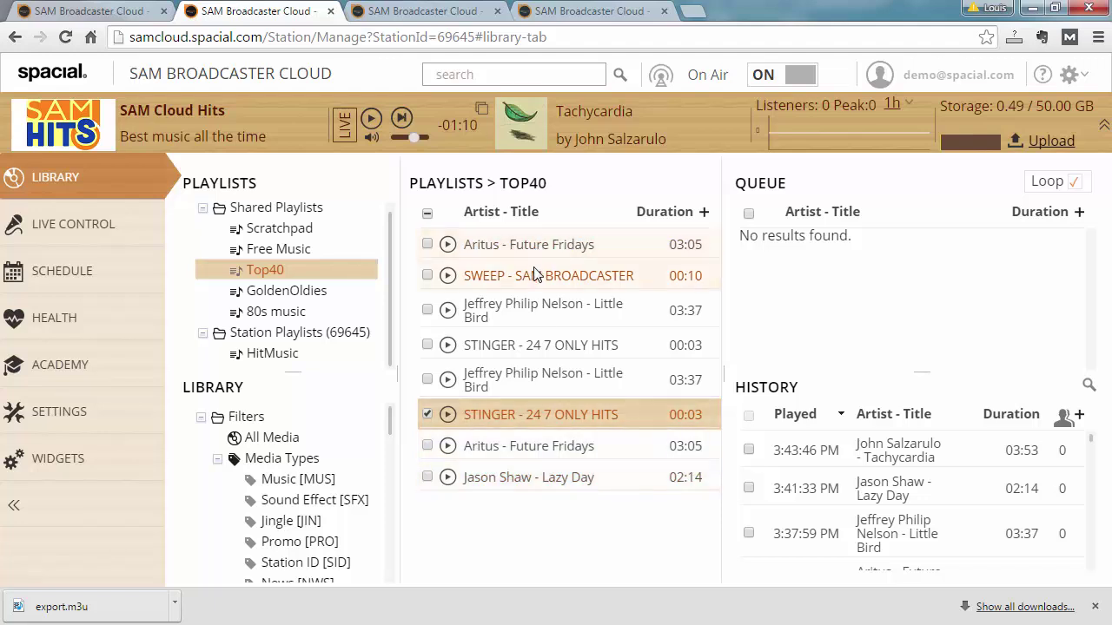
Step: Queue the SWEEP jingle and add a second SWEEP copy to Top40
{"action": "left_click_drag", "start_coordinate": [530, 275], "coordinate": [882, 308]}
{"action": "left_click_drag", "start_coordinate": [864, 246], "coordinate": [537, 476]}
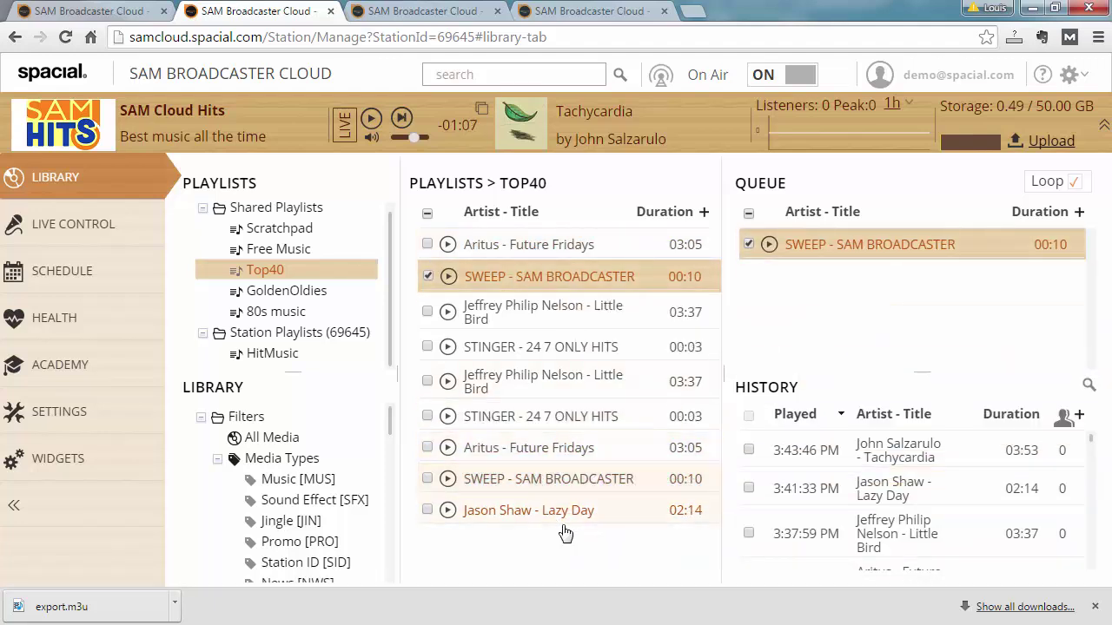
{"action": "left_click", "coordinate": [538, 479]}
{"action": "left_click", "coordinate": [537, 273]}
Step: Remove the SWEEP jingle from the queue and queue the entire Top40 playlist
{"action": "left_click", "coordinate": [812, 246]}
{"action": "key", "text": "Delete"}
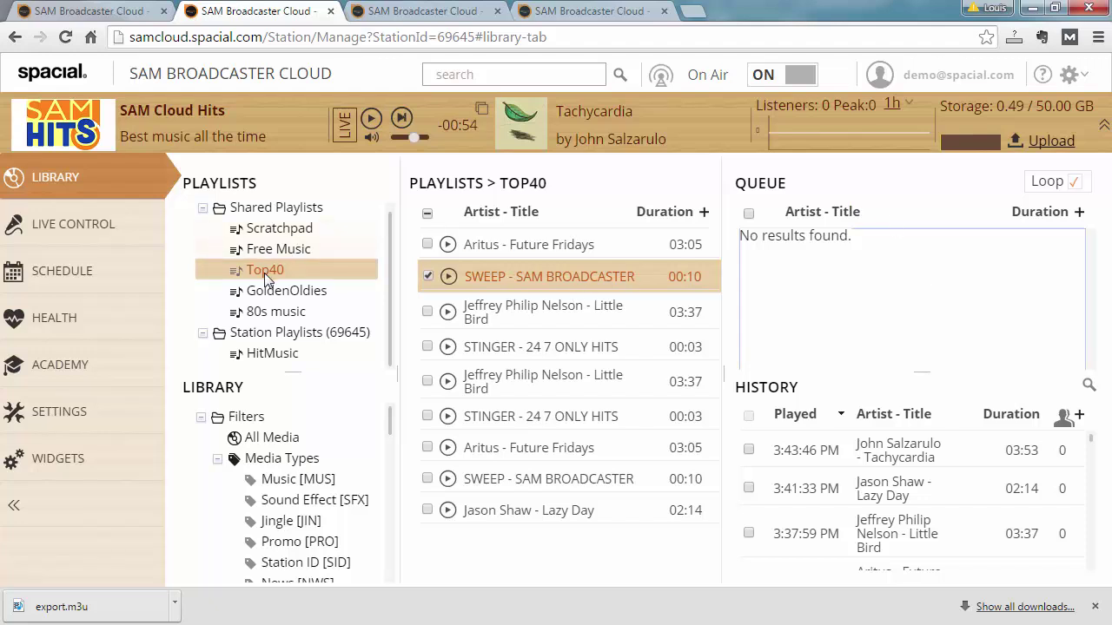
{"action": "left_click_drag", "start_coordinate": [264, 271], "coordinate": [824, 293]}
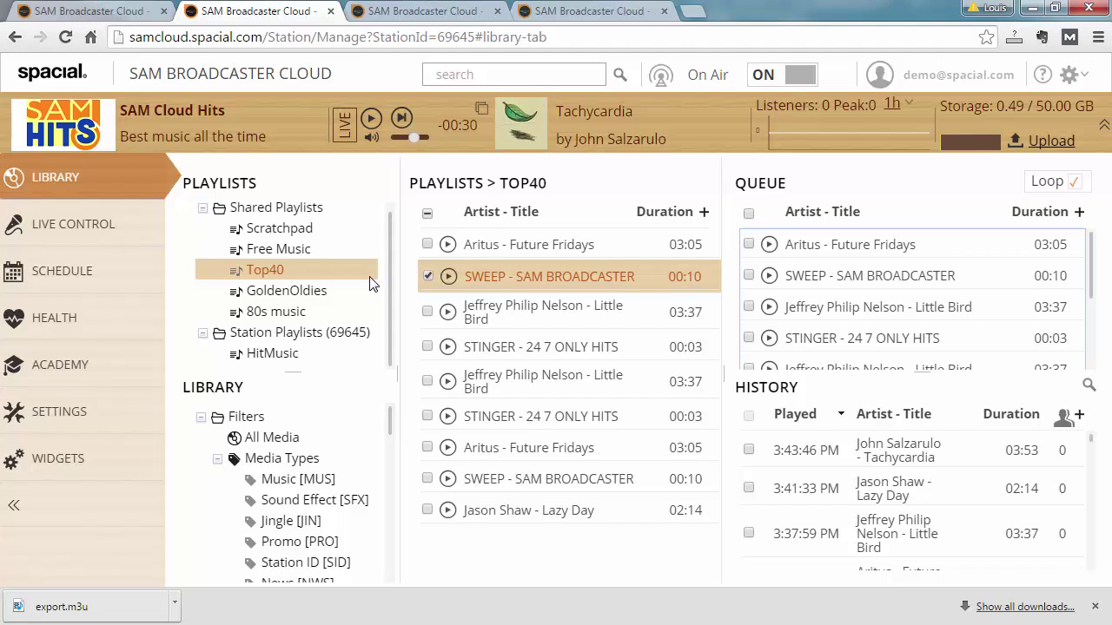
Step: Add the SWEEP and Little Bird queue tracks to the Scratchpad playlist
{"action": "left_click", "coordinate": [294, 230]}
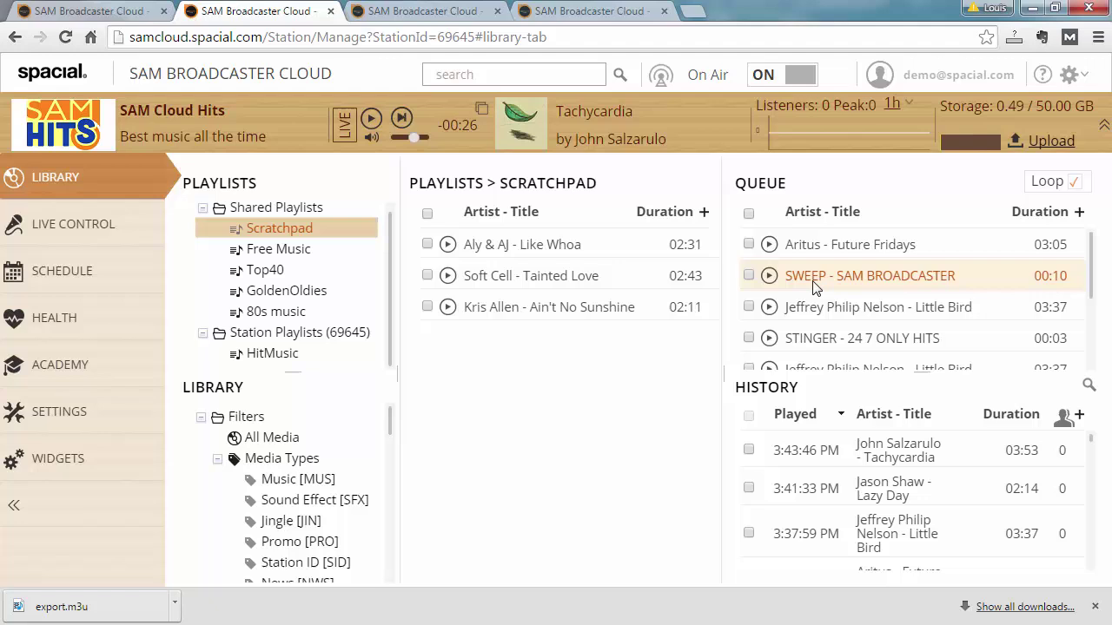
{"action": "right_click", "coordinate": [252, 229]}
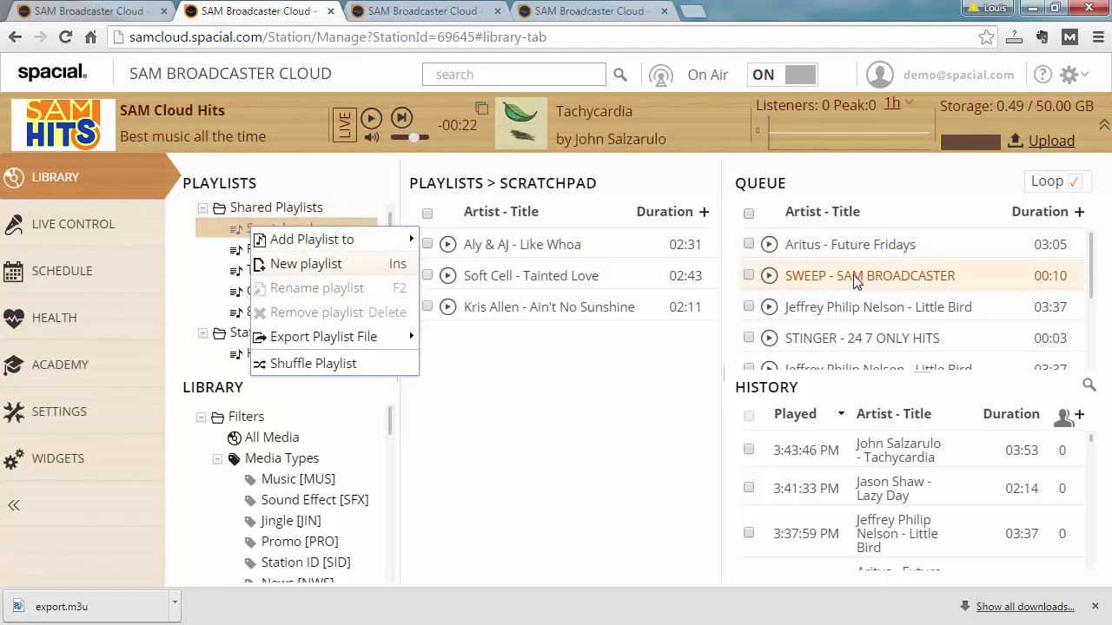
{"action": "left_click_drag", "start_coordinate": [855, 280], "coordinate": [538, 352]}
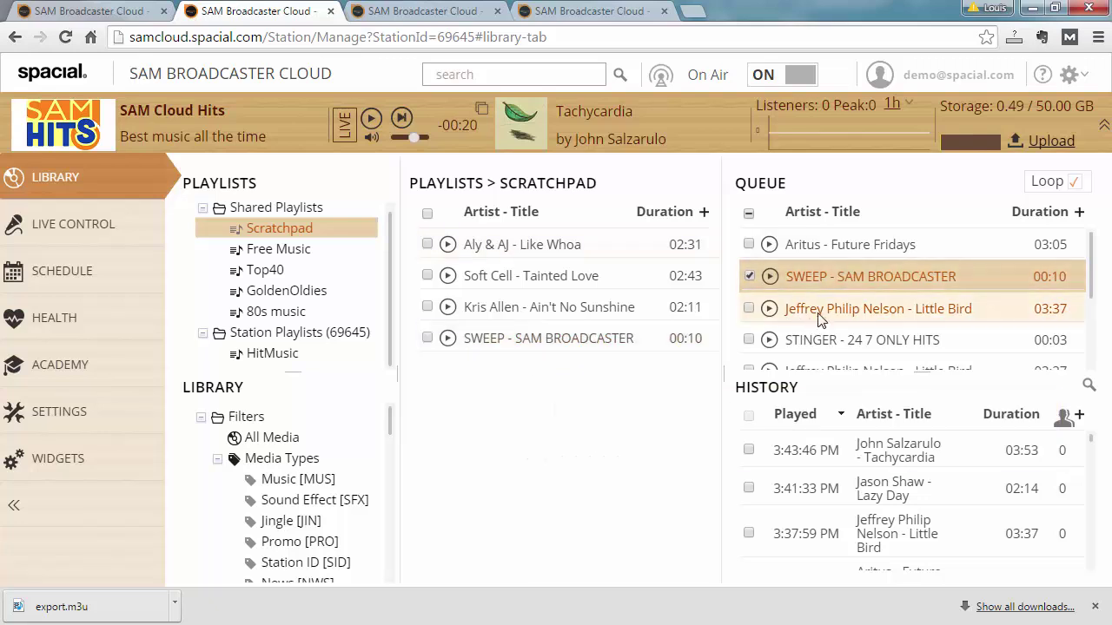
{"action": "left_click_drag", "start_coordinate": [820, 313], "coordinate": [576, 402]}
Step: Delete Soft Cell from Scratchpad and move SWEEP up to second place
{"action": "left_click", "coordinate": [548, 279]}
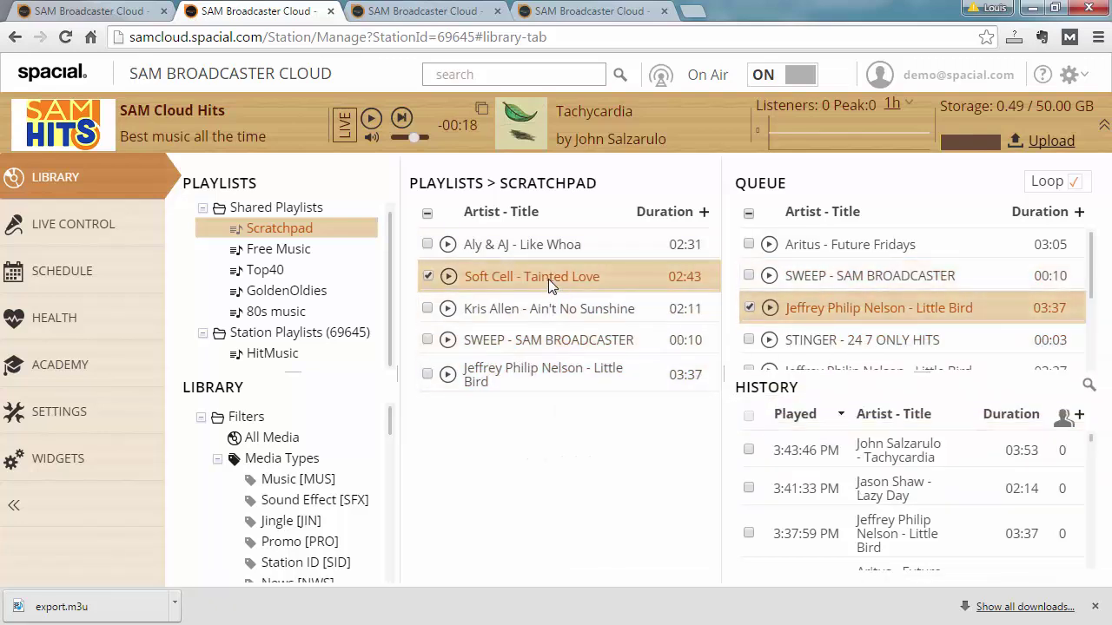
{"action": "key", "text": "Delete"}
{"action": "left_click_drag", "start_coordinate": [533, 313], "coordinate": [528, 300]}
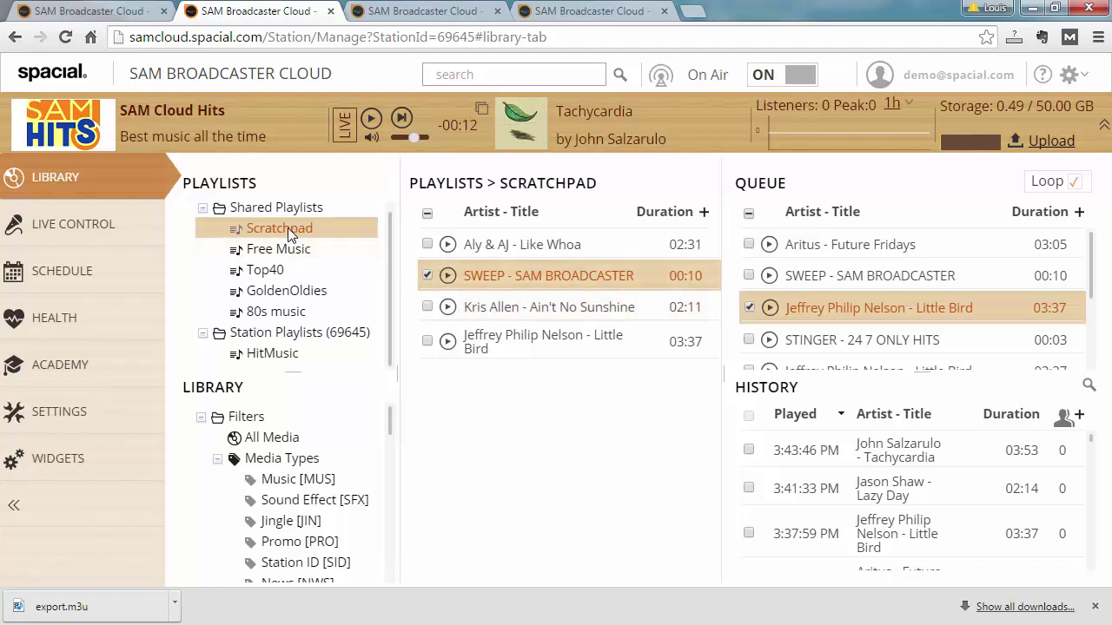
{"action": "left_click_drag", "start_coordinate": [287, 227], "coordinate": [508, 398]}
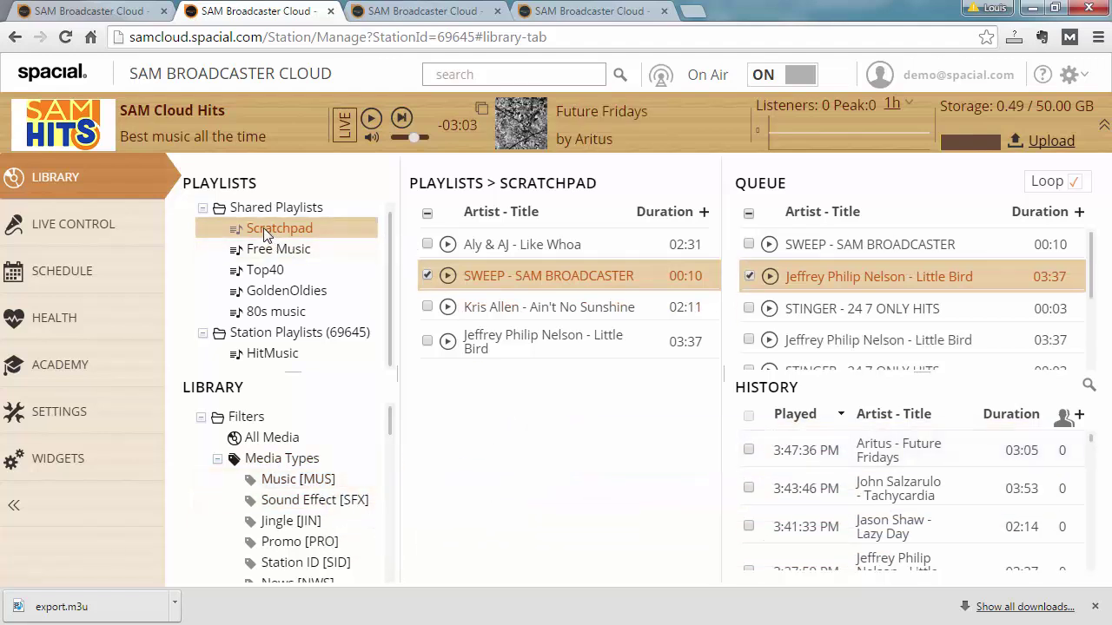
{"action": "left_click_drag", "start_coordinate": [264, 228], "coordinate": [503, 367]}
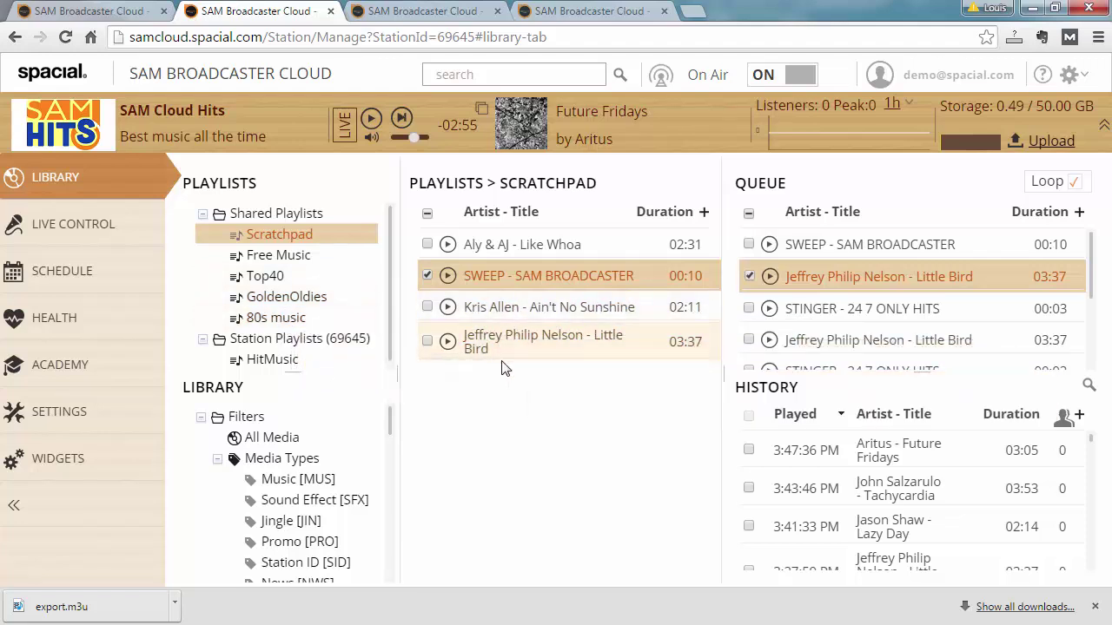
Step: Drag the Scratchpad playlist onto the 80s music playlist and view 80s music's contents
{"action": "left_click", "coordinate": [290, 318]}
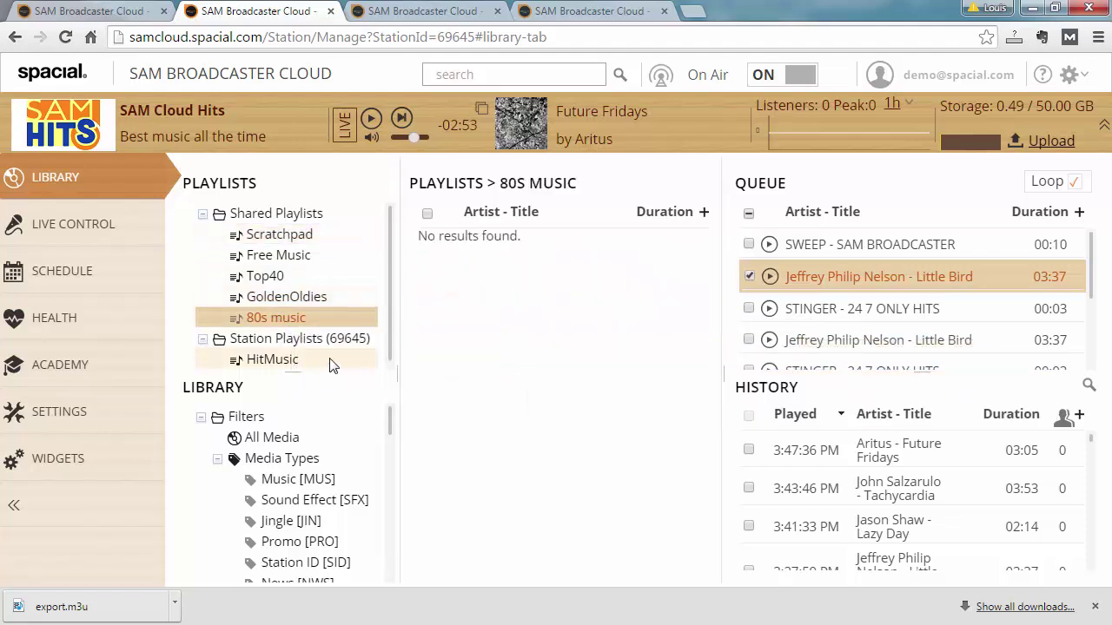
{"action": "left_click", "coordinate": [280, 235]}
{"action": "left_click_drag", "start_coordinate": [279, 235], "coordinate": [291, 323]}
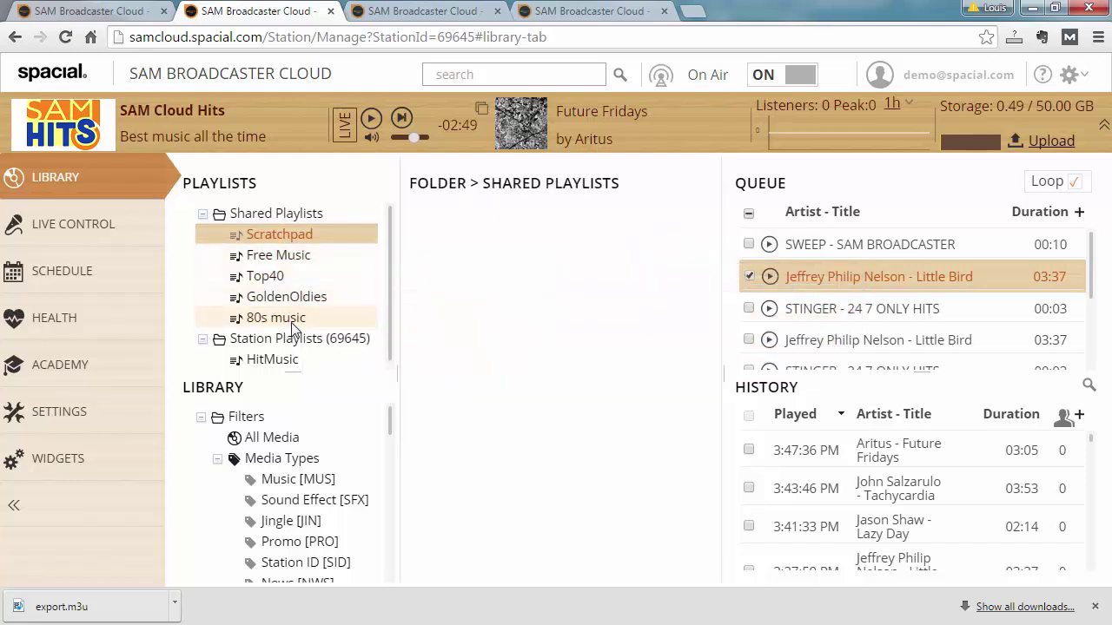
{"action": "left_click", "coordinate": [291, 325]}
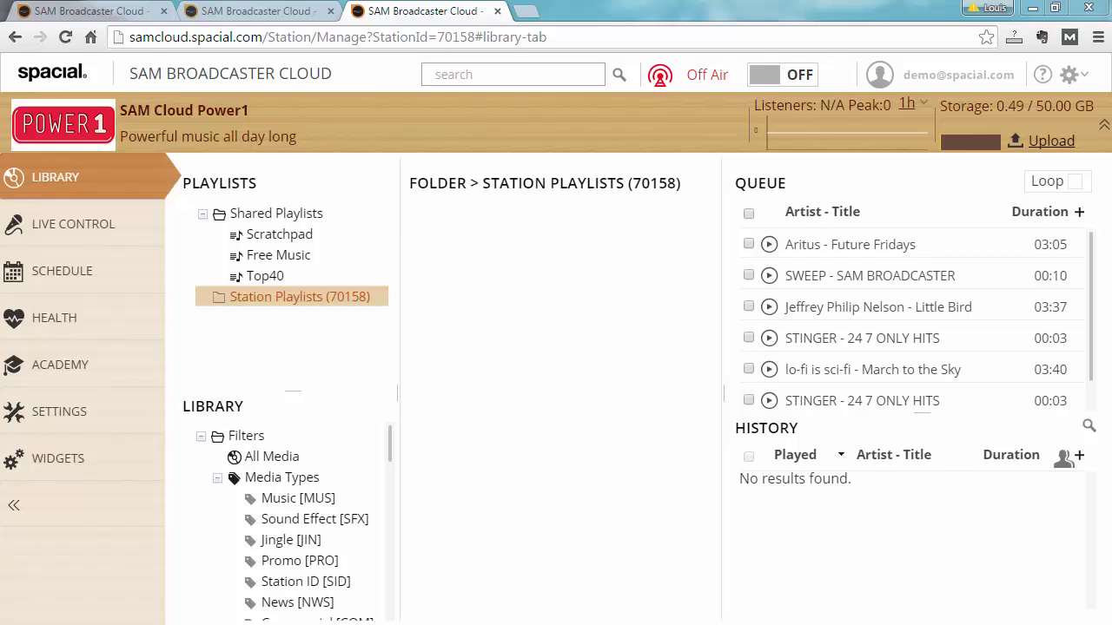
Step: Create a new playlist named MyPlaylist in the Station Playlists (70158) folder
{"action": "left_click", "coordinate": [296, 217]}
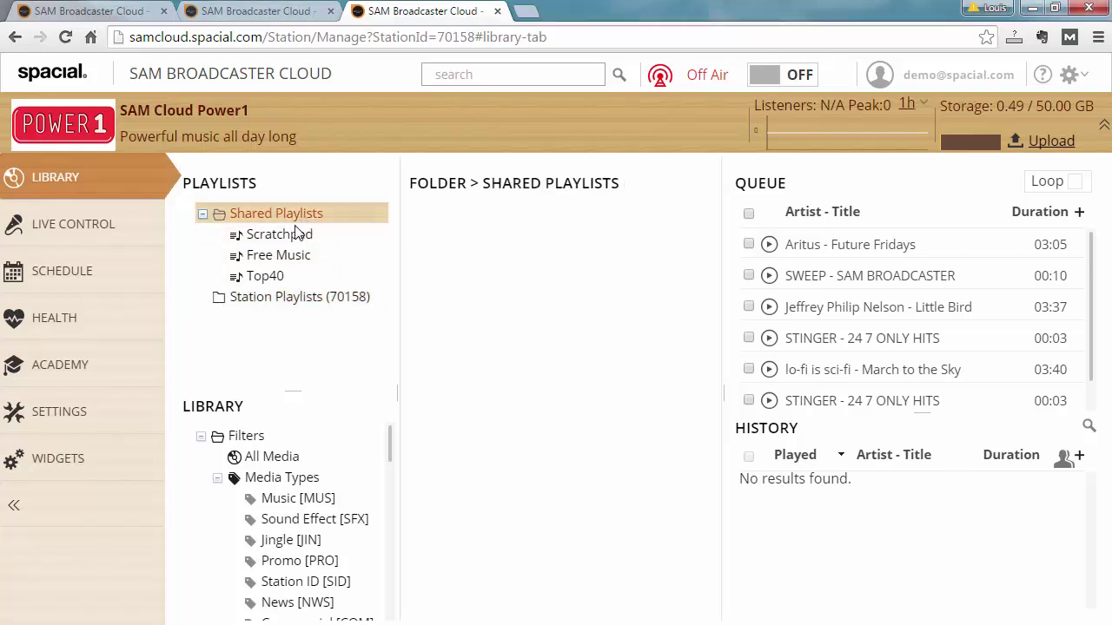
{"action": "left_click", "coordinate": [299, 306]}
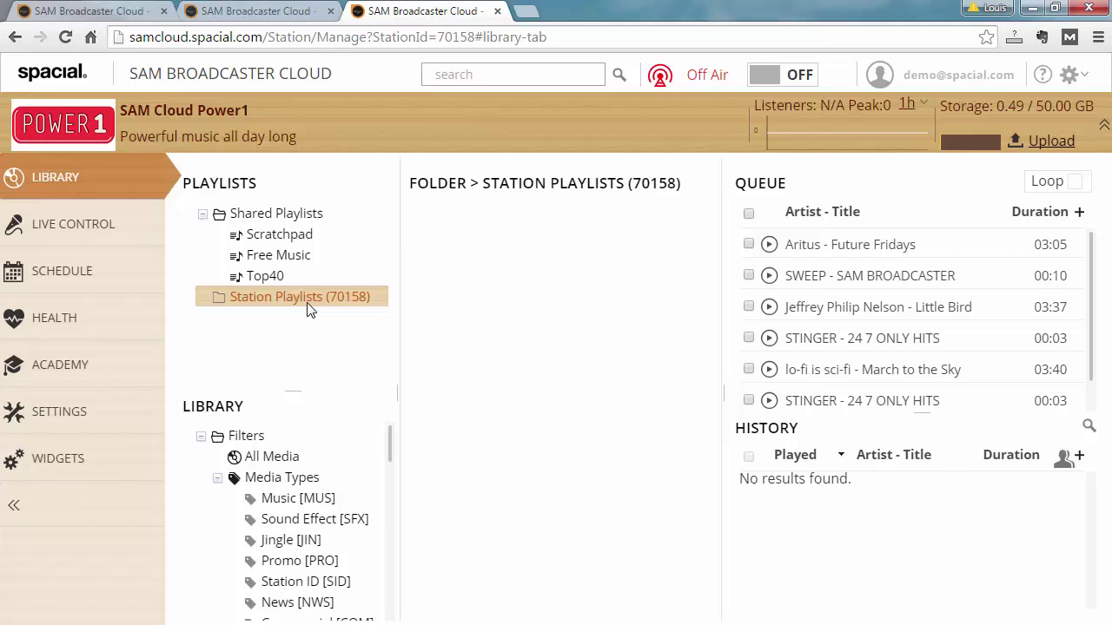
{"action": "right_click", "coordinate": [310, 310]}
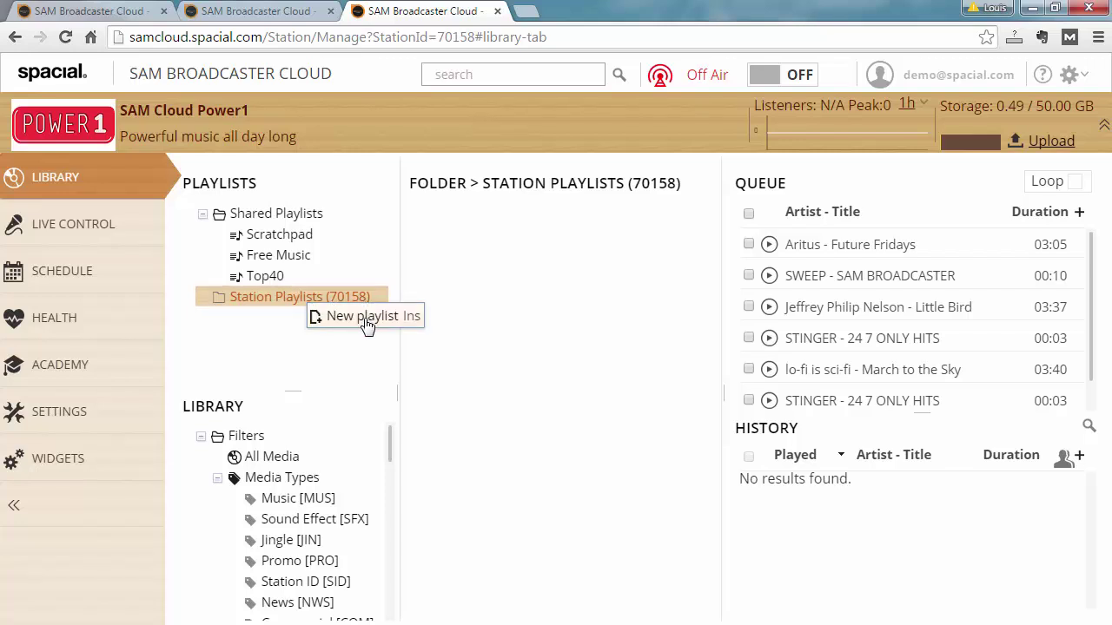
{"action": "left_click", "coordinate": [367, 318]}
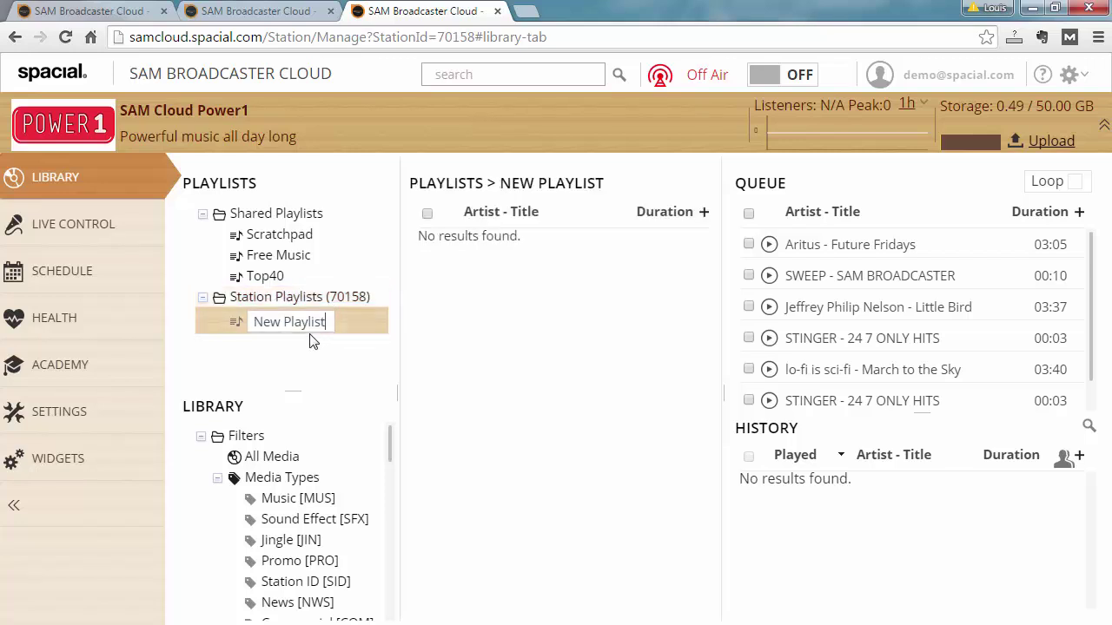
{"action": "key", "text": "ctrl+a"}
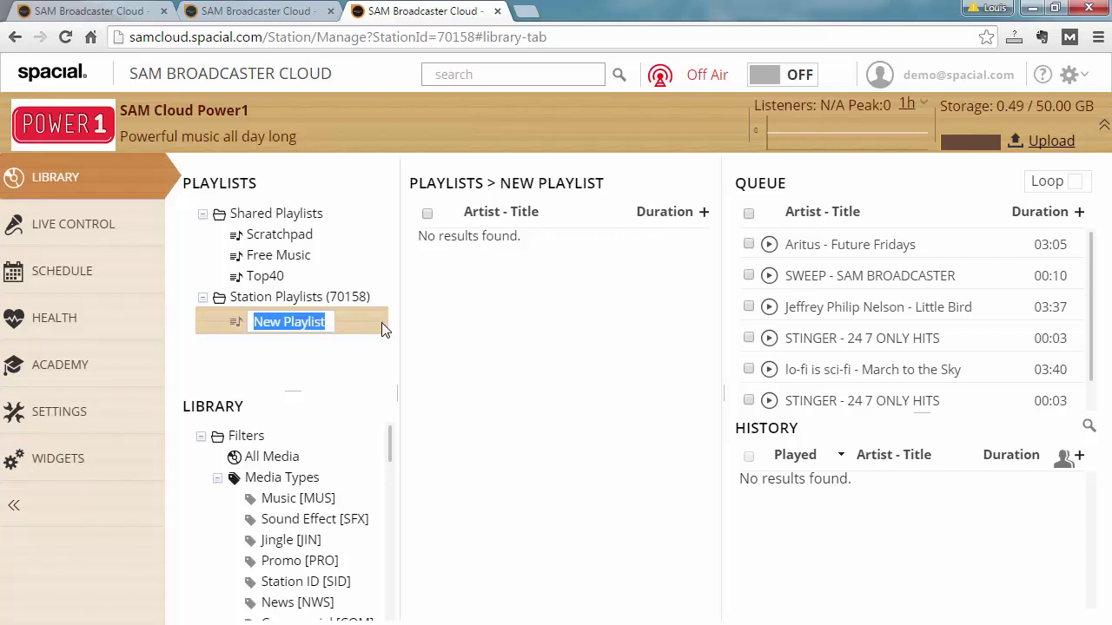
{"action": "type", "text": "M"}
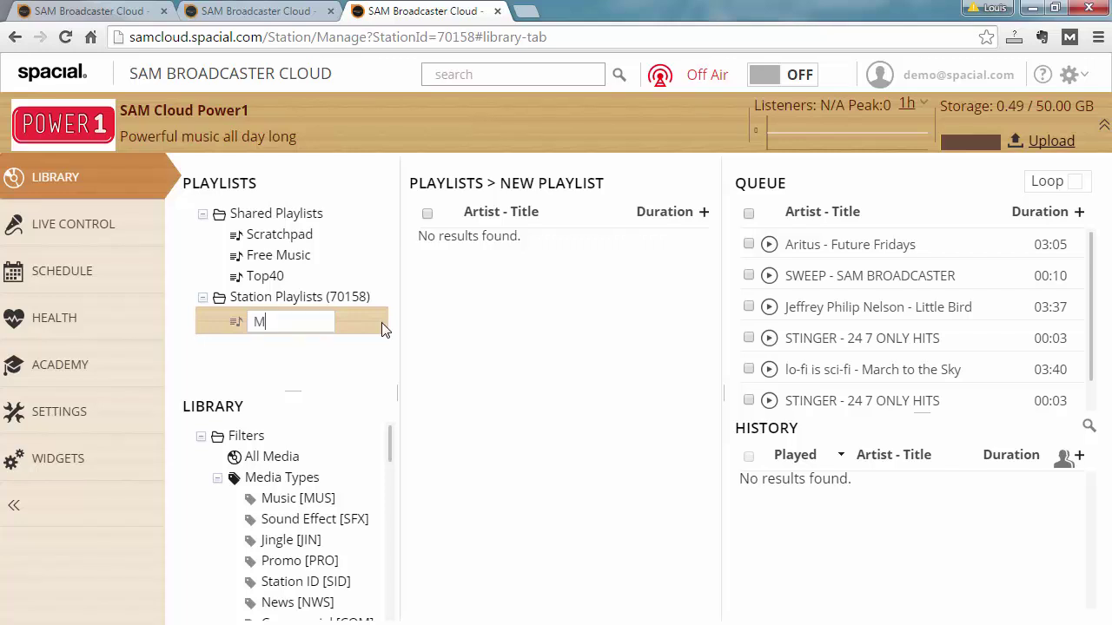
{"action": "type", "text": "yPlaylist"}
{"action": "key", "text": "Return"}
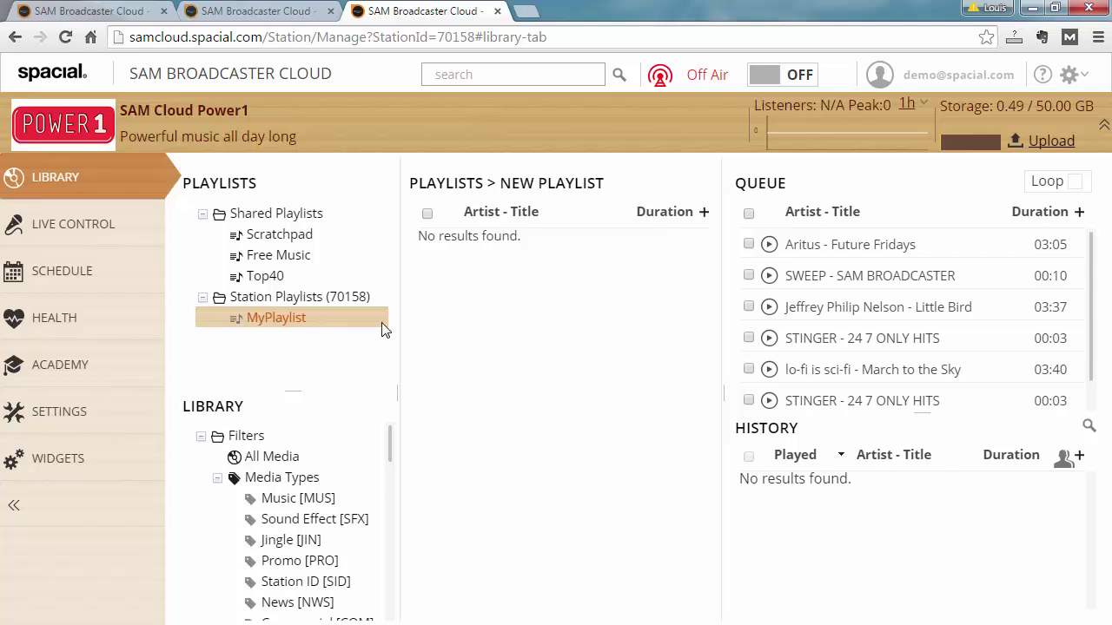
Step: Create a second new playlist named MyPlaylistB
{"action": "right_click", "coordinate": [340, 321]}
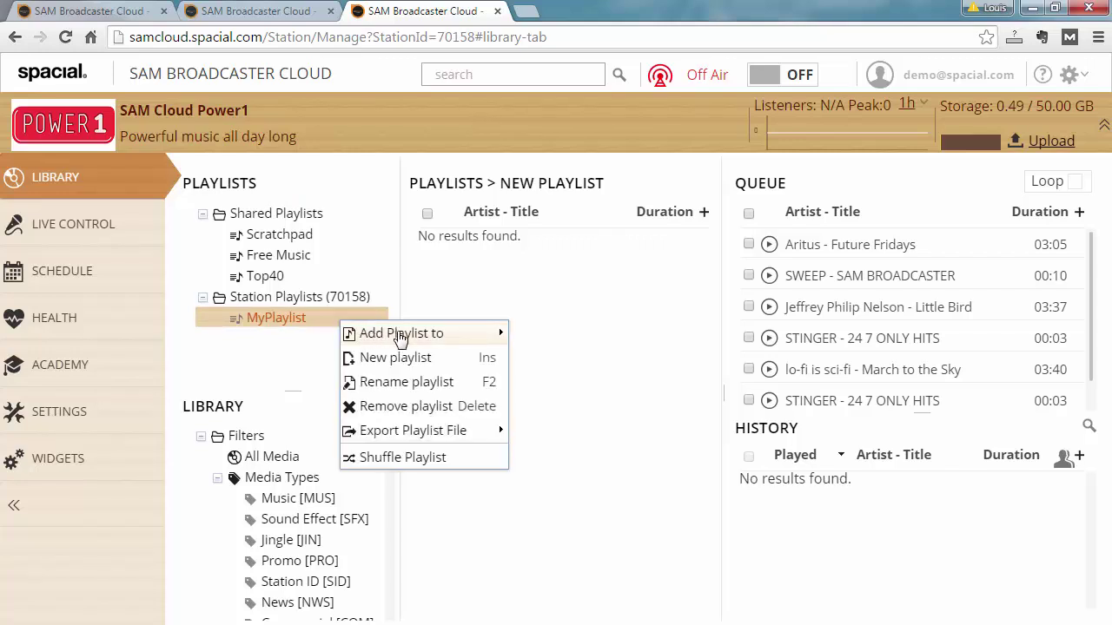
{"action": "left_click", "coordinate": [407, 359]}
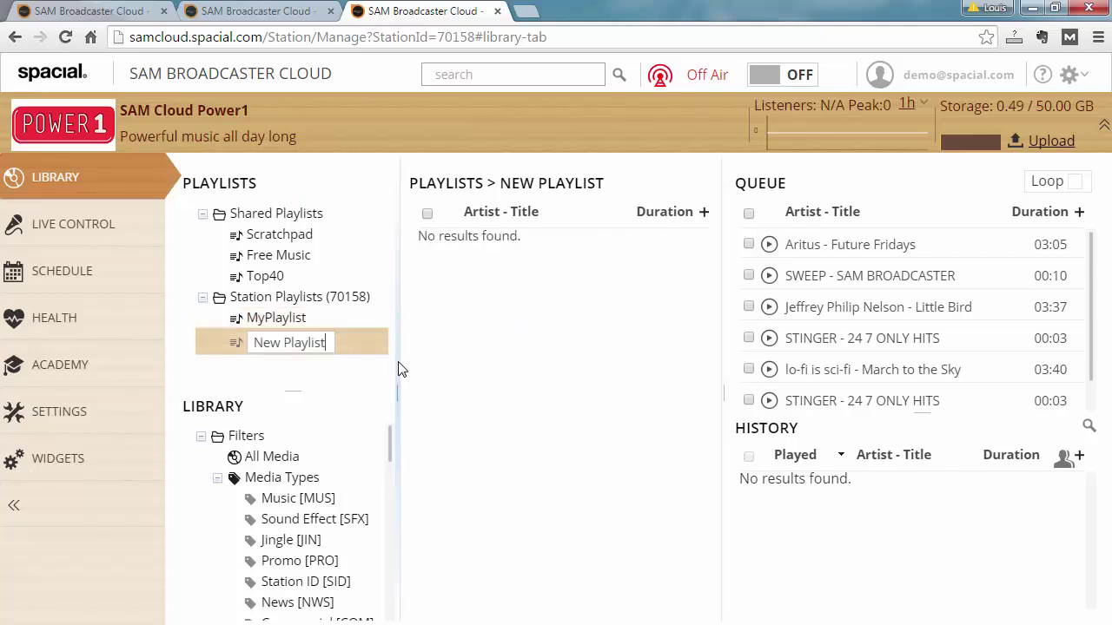
{"action": "key", "text": "ctrl+a"}
{"action": "type", "text": "MyPlal"}
{"action": "type", "text": "s"}
{"action": "key", "text": "BackSpace"}
{"action": "key", "text": "BackSpace"}
{"action": "key", "text": "BackSpace"}
{"action": "type", "text": "aylist"}
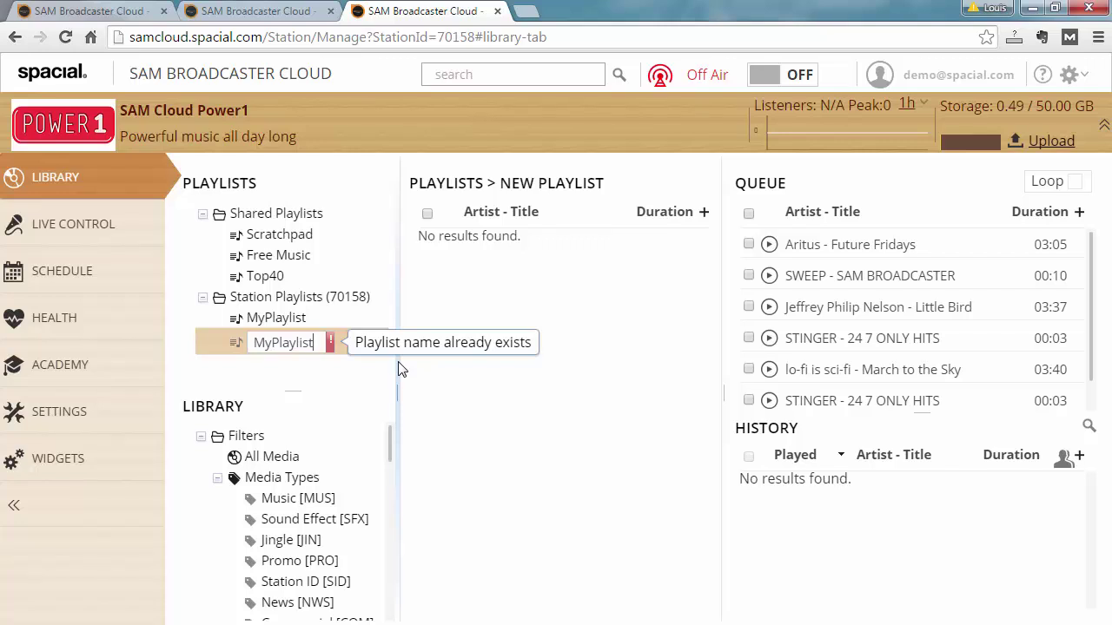
{"action": "type", "text": "B"}
{"action": "key", "text": "Return"}
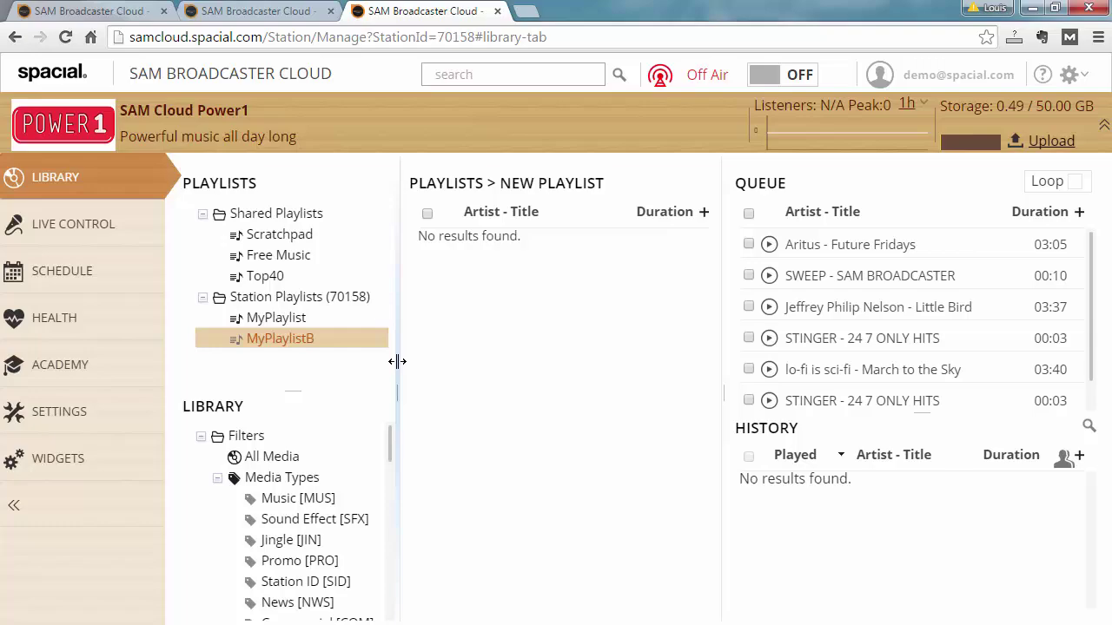
Step: Rename the MyPlaylist playlist to MyPlaylistA
{"action": "left_click", "coordinate": [312, 296]}
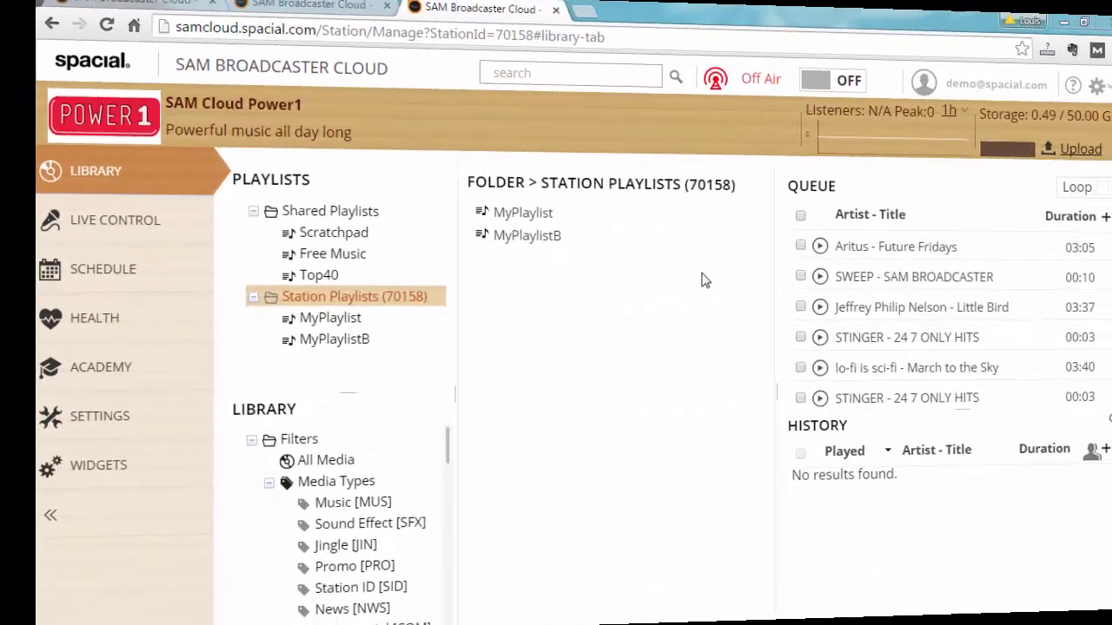
{"action": "left_click", "coordinate": [300, 318]}
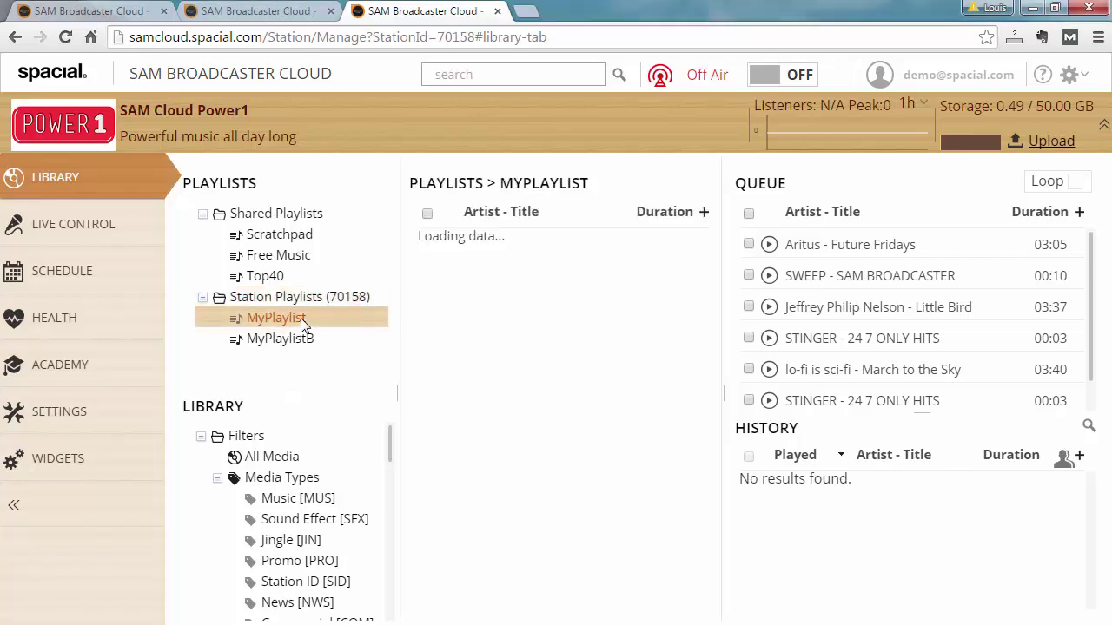
{"action": "right_click", "coordinate": [300, 318]}
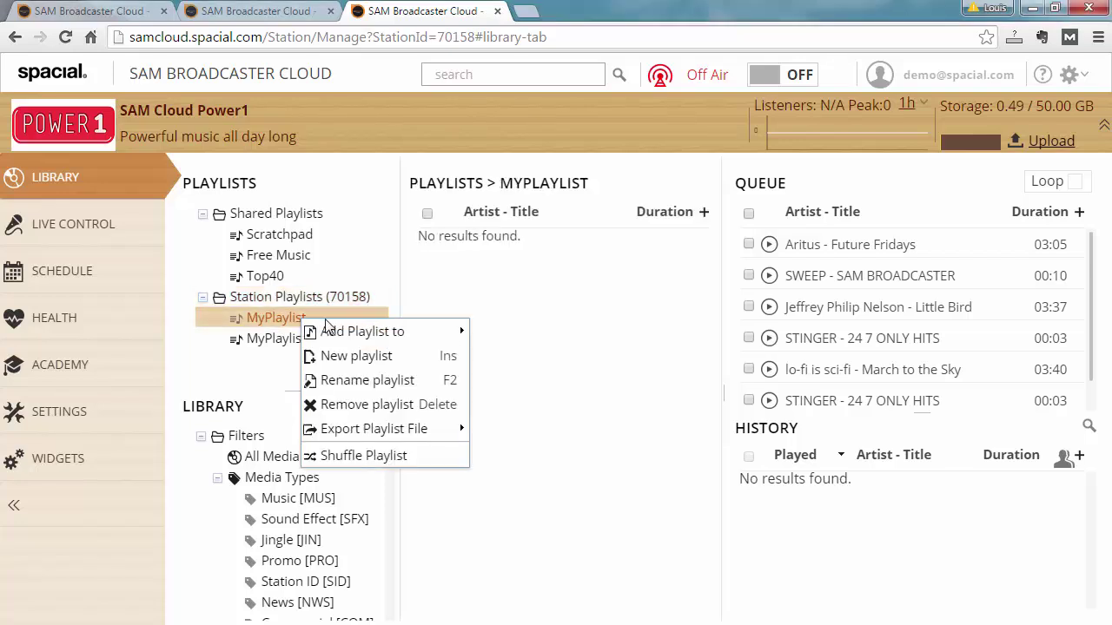
{"action": "left_click", "coordinate": [368, 382]}
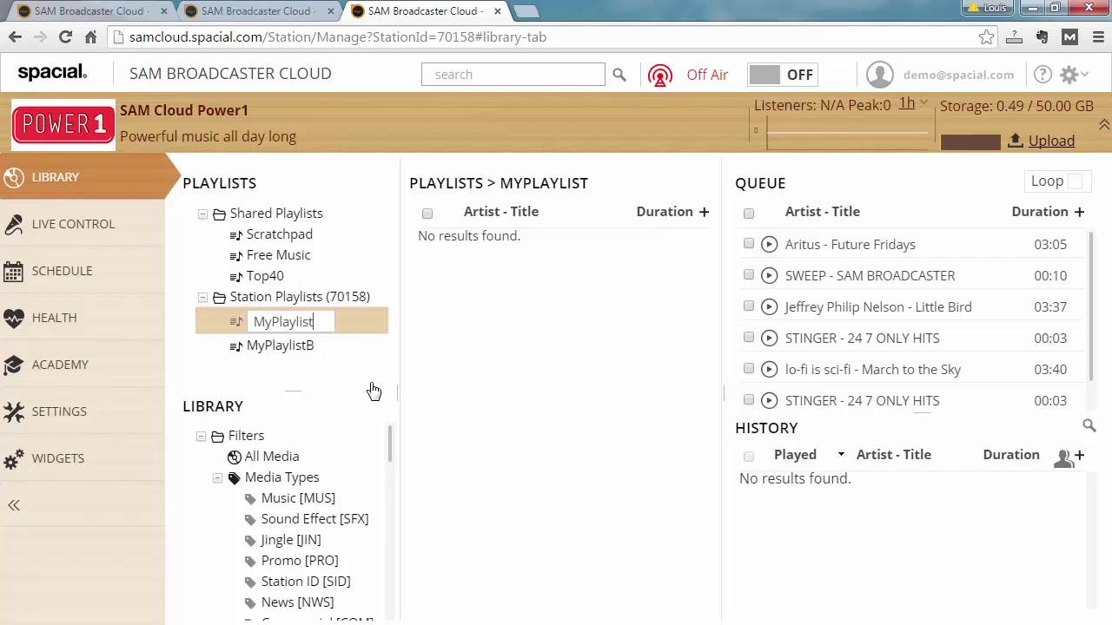
{"action": "type", "text": "A"}
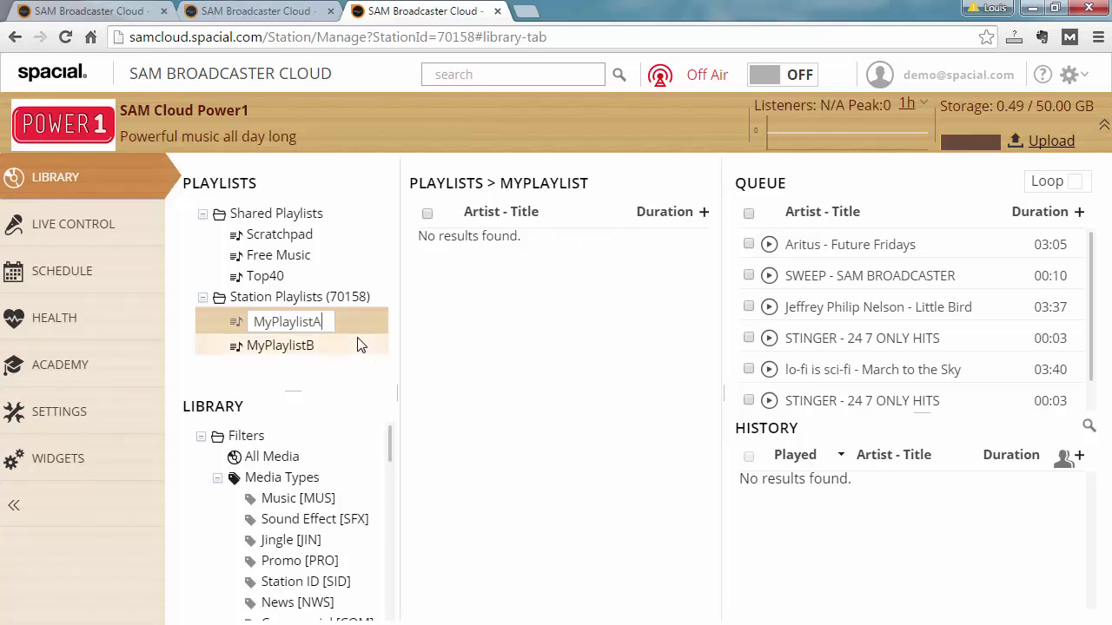
{"action": "key", "text": "Return"}
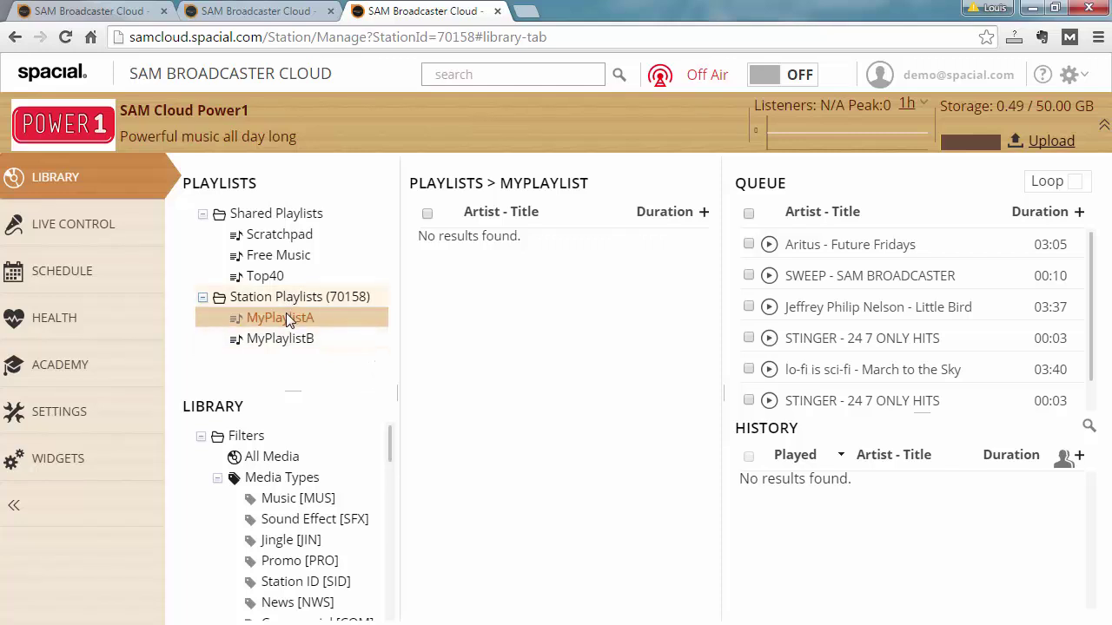
Step: Remove the MyPlaylistB playlist and open MyPlaylistA
{"action": "left_click", "coordinate": [299, 341]}
{"action": "right_click", "coordinate": [300, 346]}
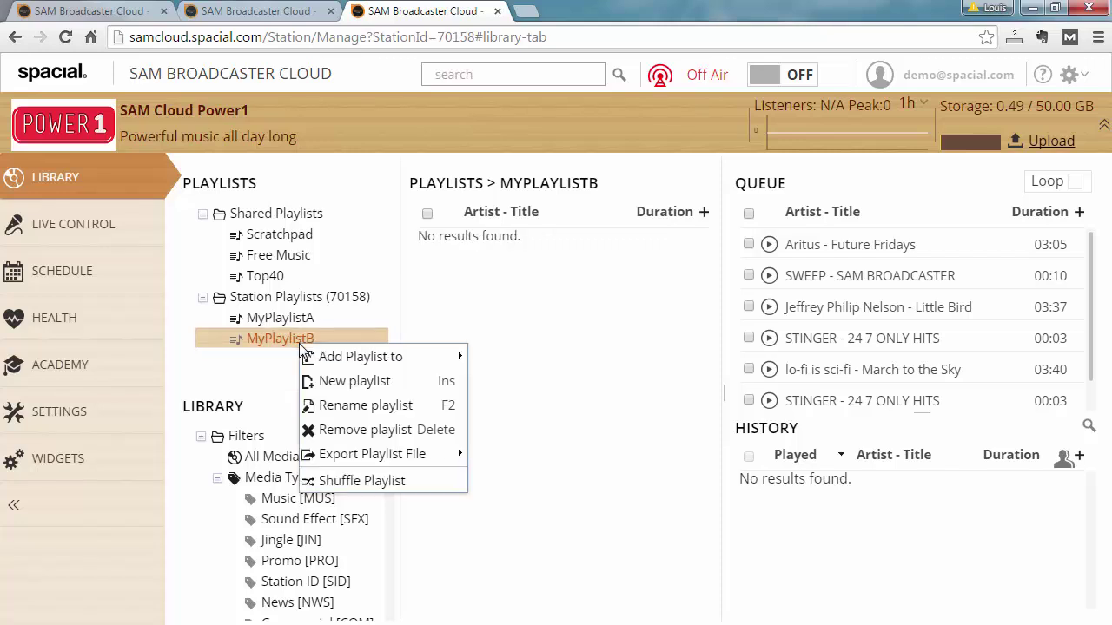
{"action": "left_click", "coordinate": [392, 439]}
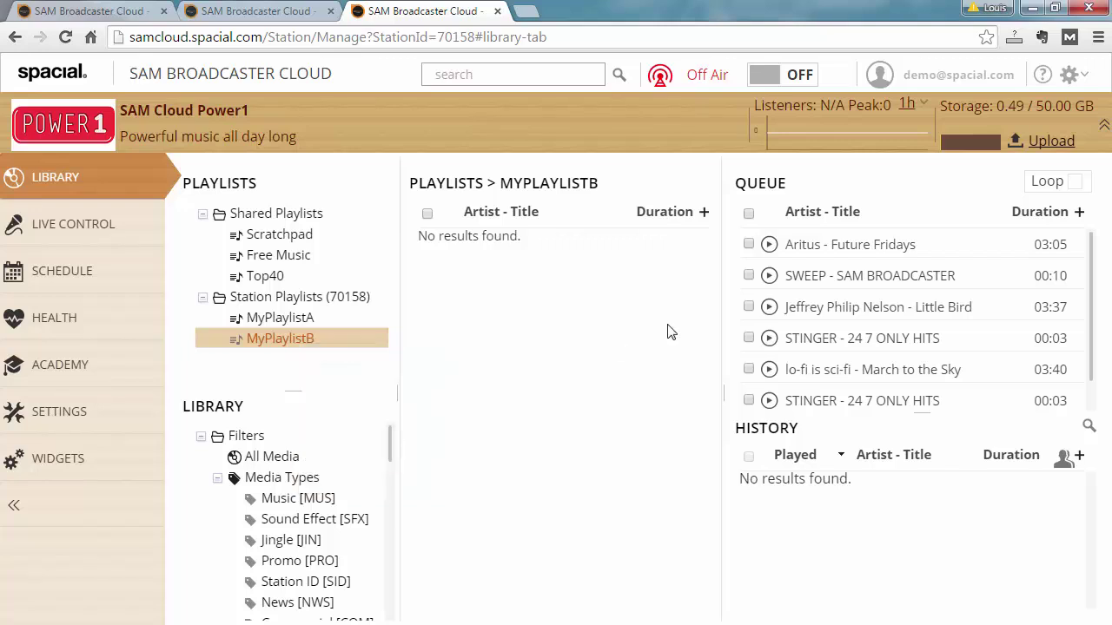
{"action": "left_click", "coordinate": [299, 320]}
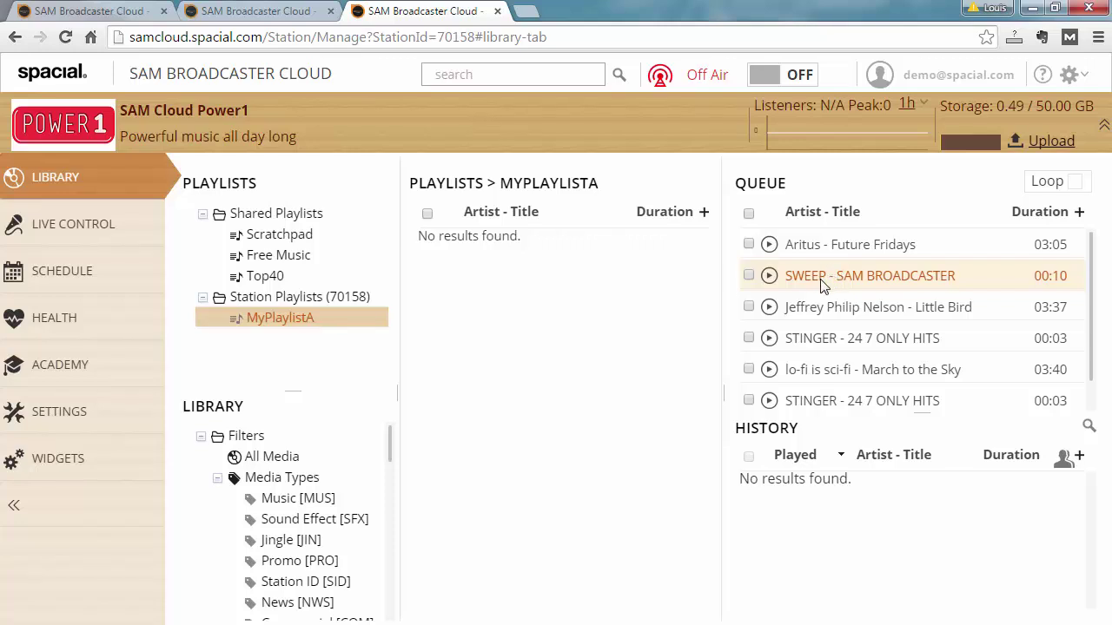
Step: Drag SWEEP and STINGER - 24 7 ONLY HITS from the queue into MyPlaylistA, then remove duplicates
{"action": "left_click_drag", "start_coordinate": [825, 284], "coordinate": [521, 278]}
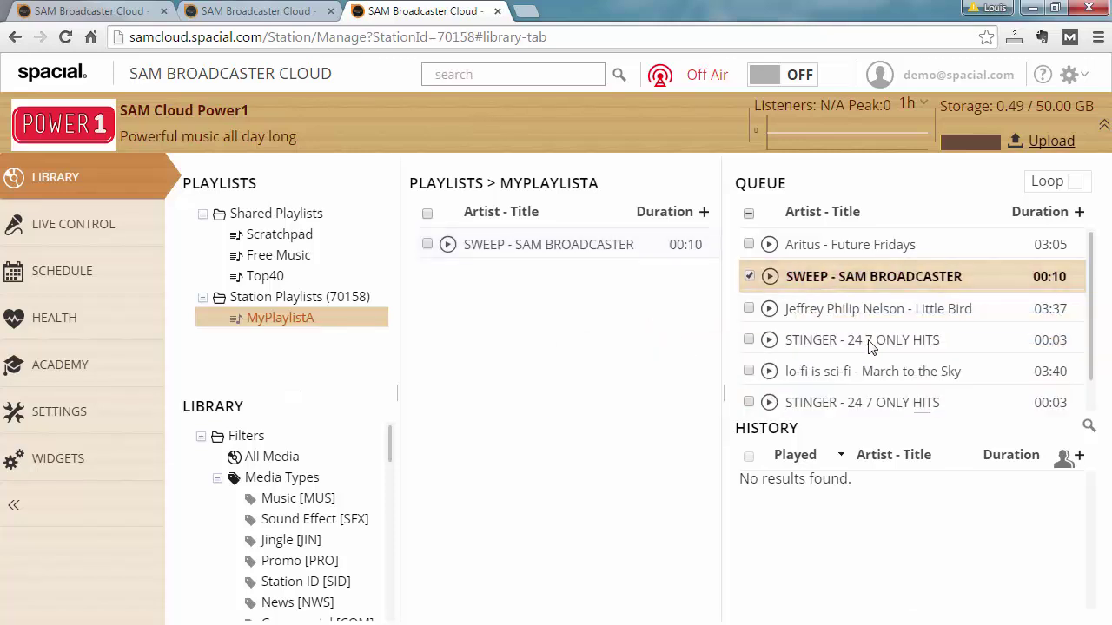
{"action": "left_click_drag", "start_coordinate": [868, 343], "coordinate": [588, 365]}
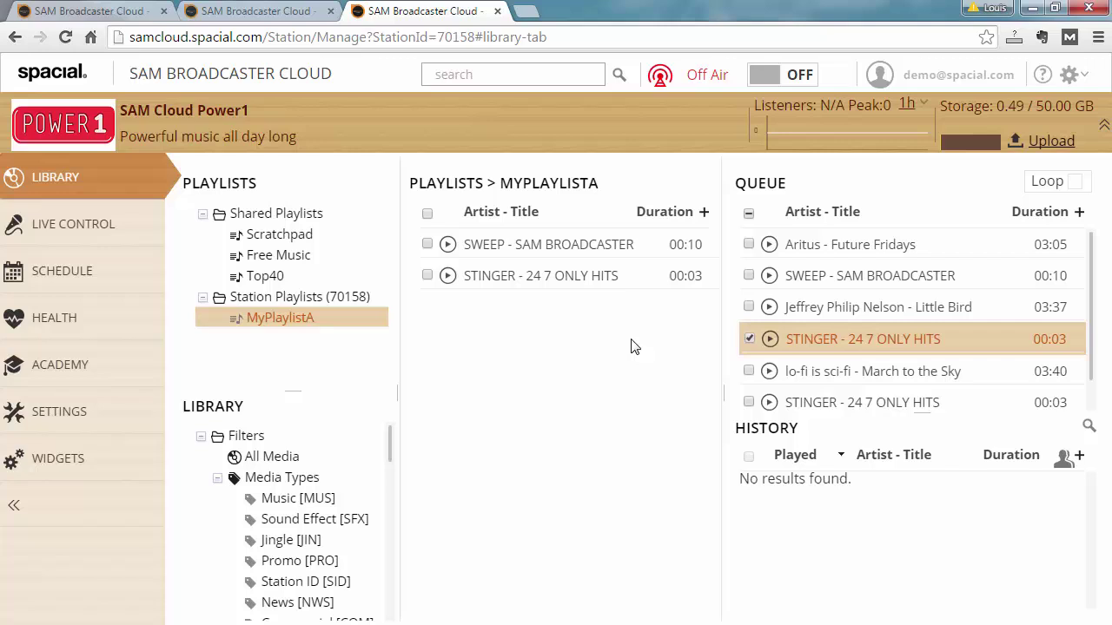
{"action": "left_click_drag", "start_coordinate": [874, 276], "coordinate": [538, 276]}
{"action": "left_click_drag", "start_coordinate": [816, 276], "coordinate": [551, 339]}
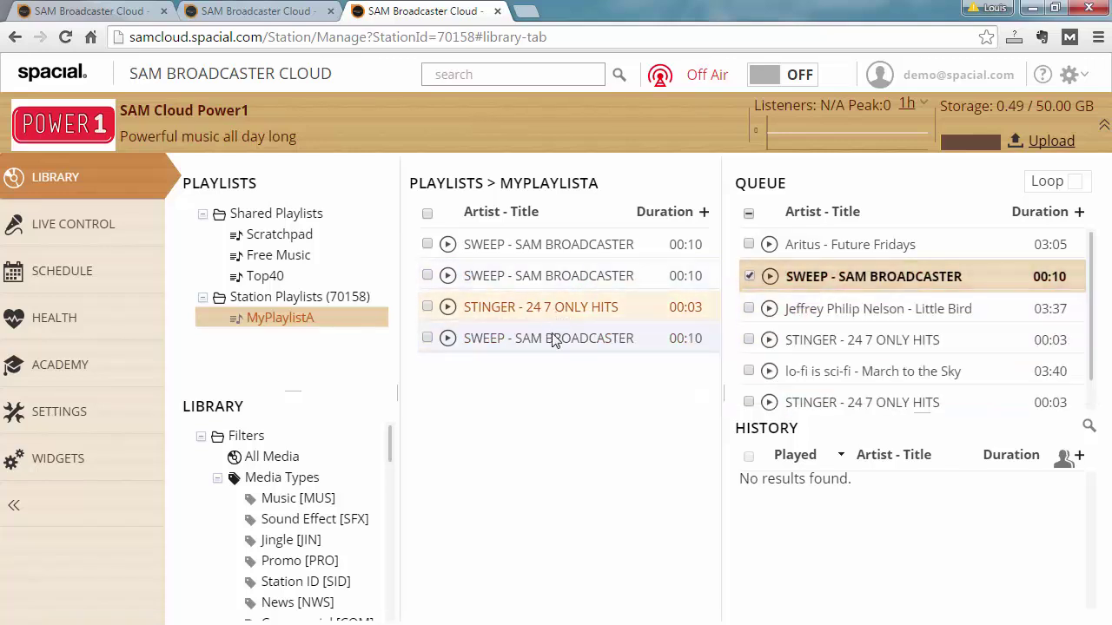
{"action": "right_click", "coordinate": [521, 409]}
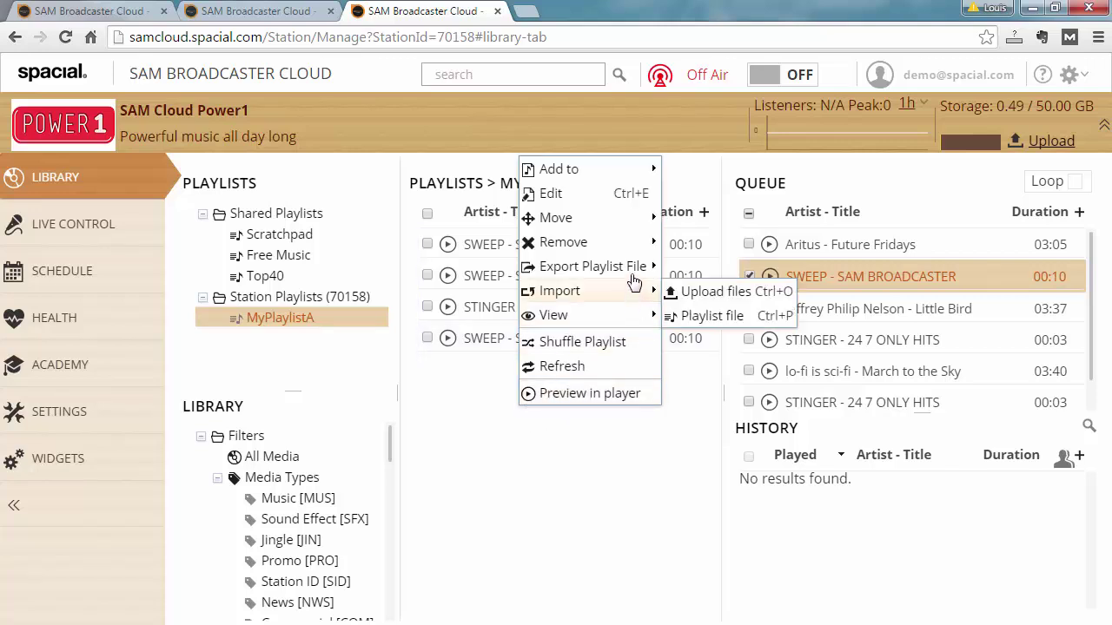
{"action": "mouse_move", "coordinate": [613, 226]}
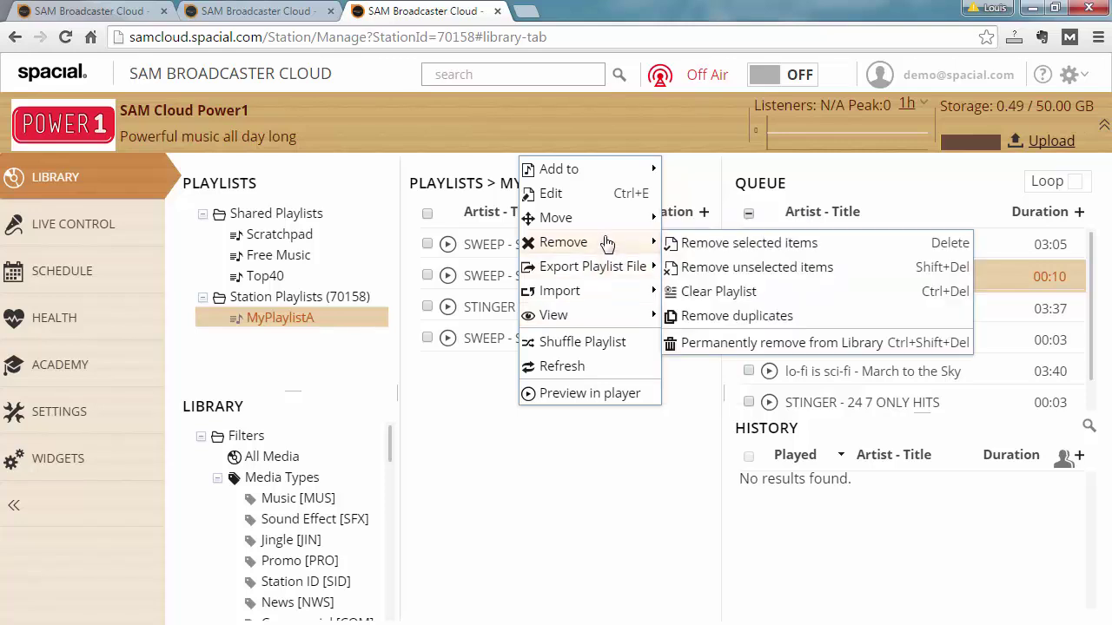
{"action": "left_click", "coordinate": [787, 321]}
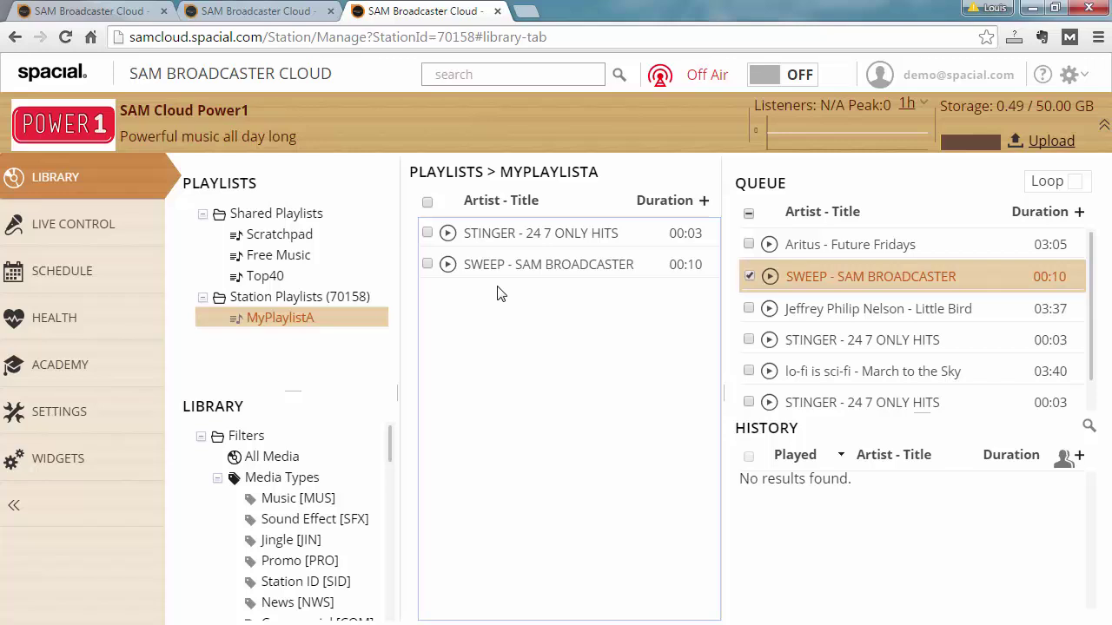
Step: Search the library for 'stinger' and select EARS WILL THANK YOU, MUSIC 24 7 and MY RADIO DOT COM
{"action": "left_click", "coordinate": [485, 75]}
{"action": "type", "text": "stinger"}
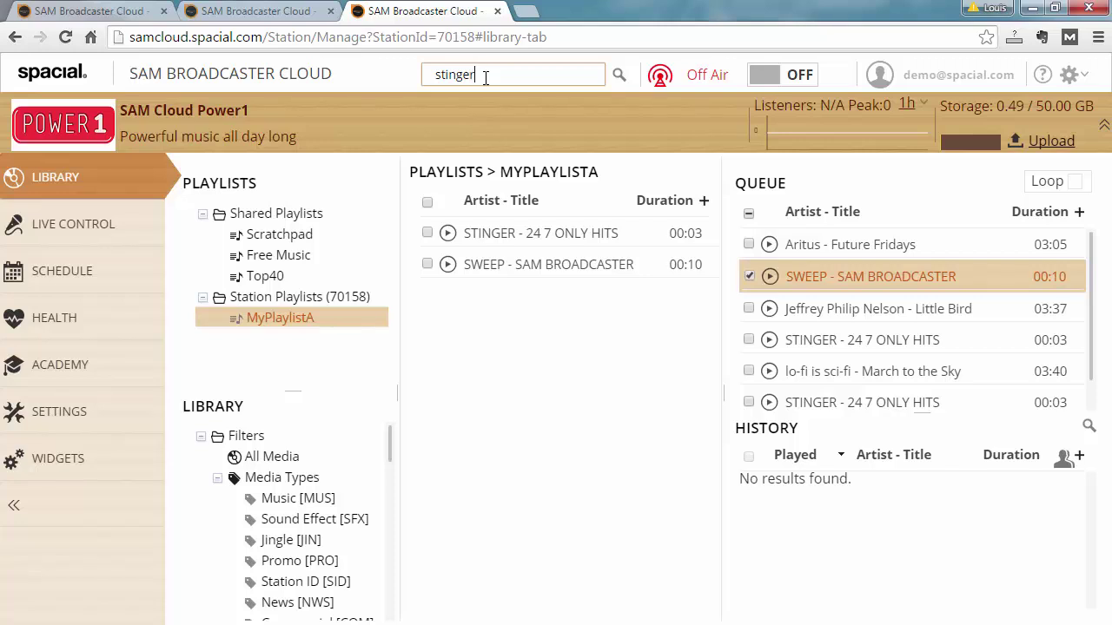
{"action": "key", "text": "Return"}
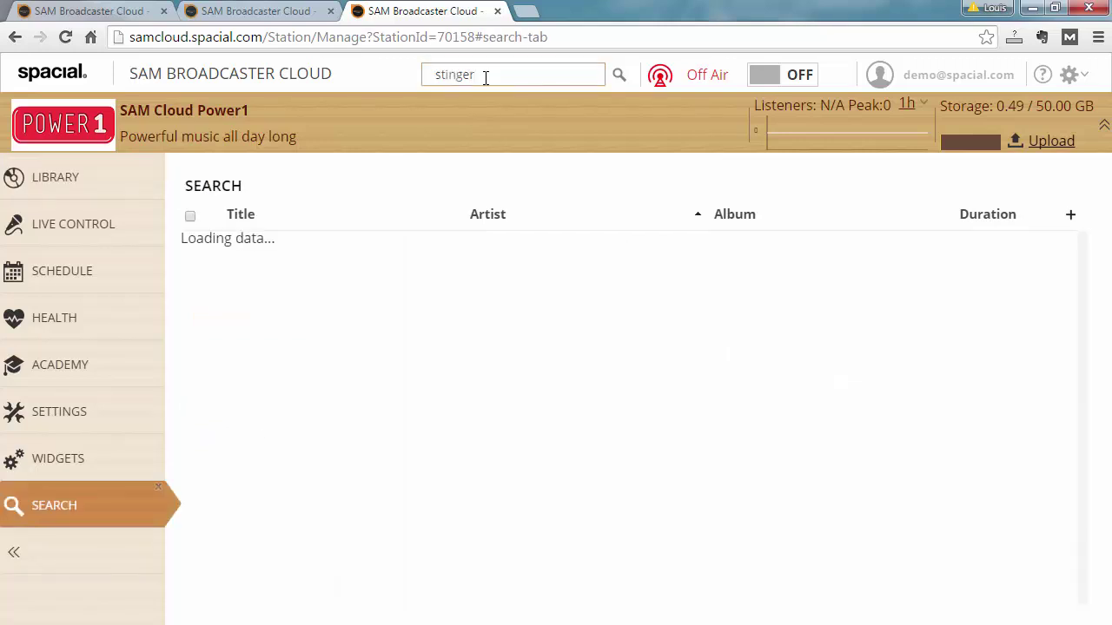
{"action": "left_click", "coordinate": [355, 255]}
{"action": "left_click", "coordinate": [321, 342], "text": "ctrl"}
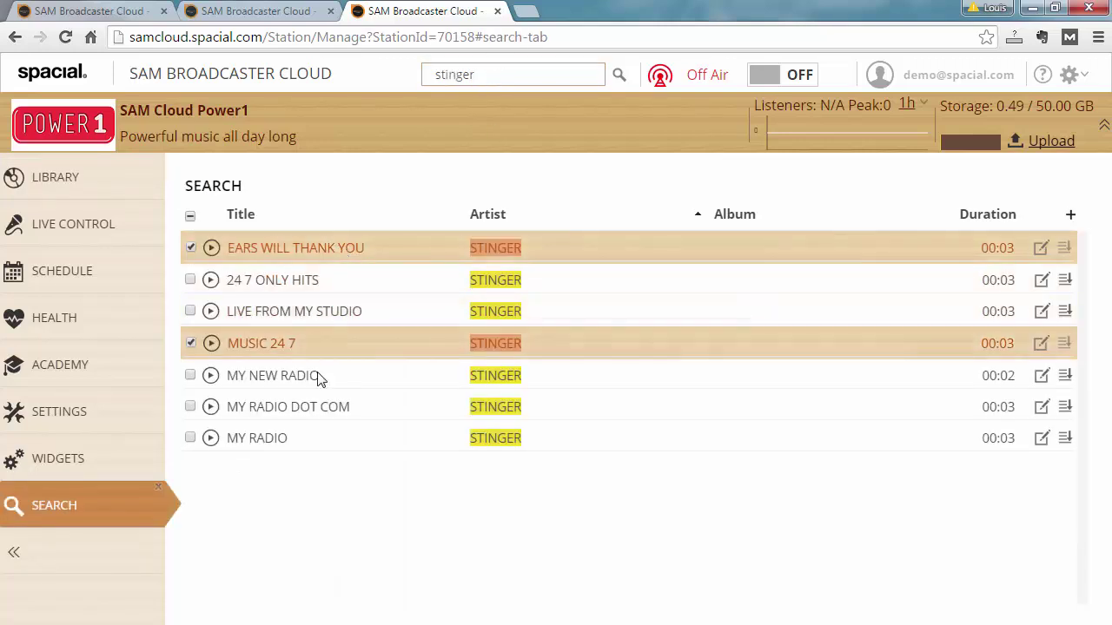
{"action": "left_click", "coordinate": [306, 407], "text": "ctrl"}
Step: Add the three selected stingers to MyPlaylistA and return to the Library
{"action": "right_click", "coordinate": [308, 405]}
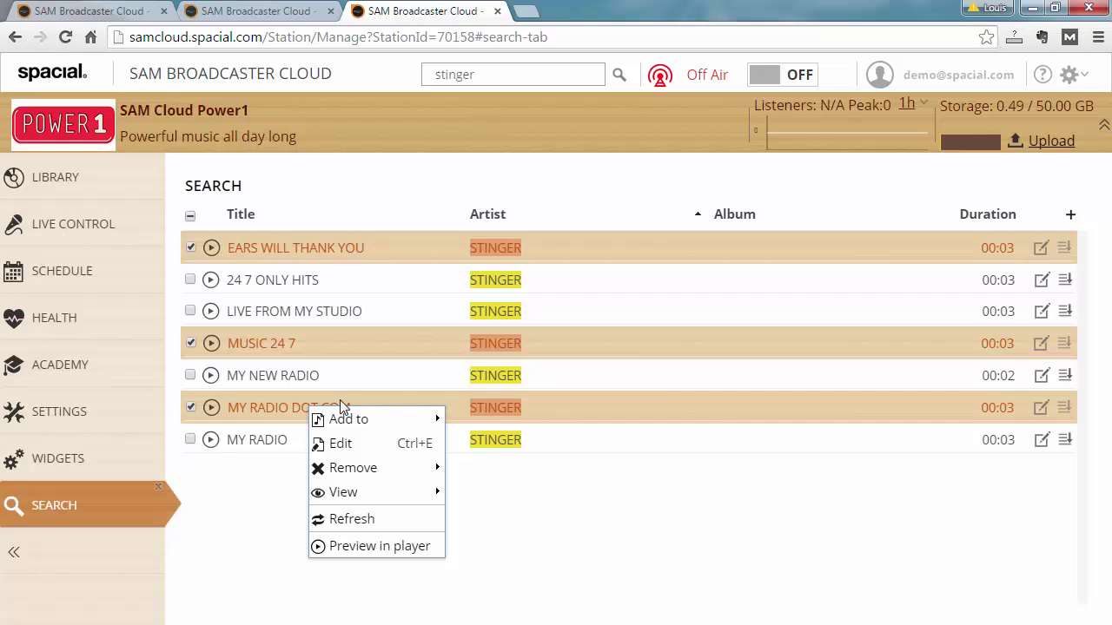
{"action": "mouse_move", "coordinate": [395, 426]}
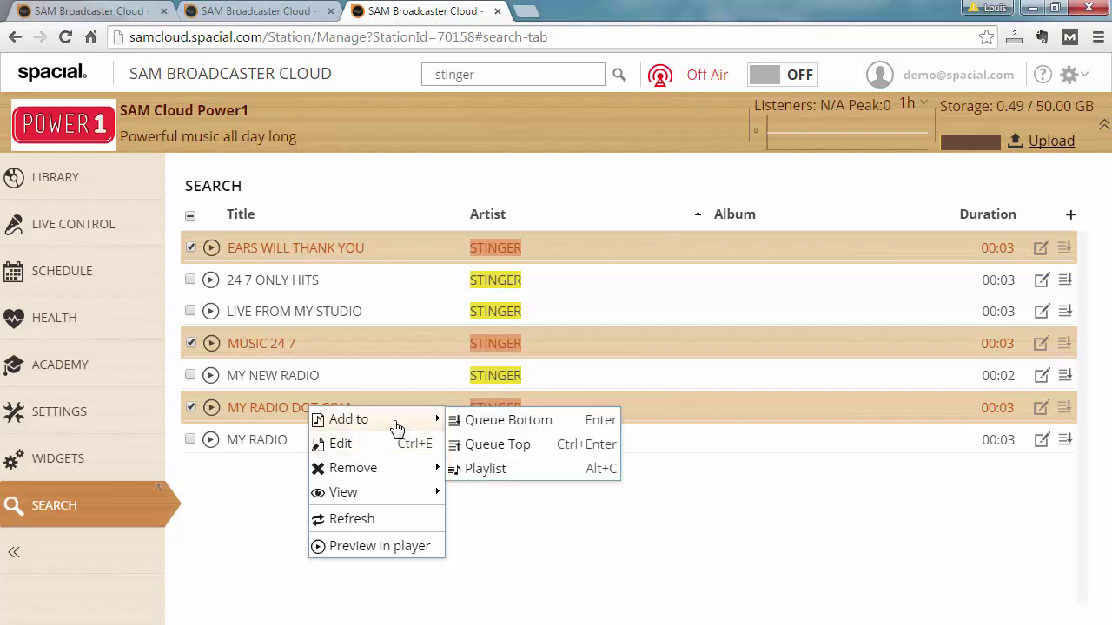
{"action": "left_click", "coordinate": [542, 472]}
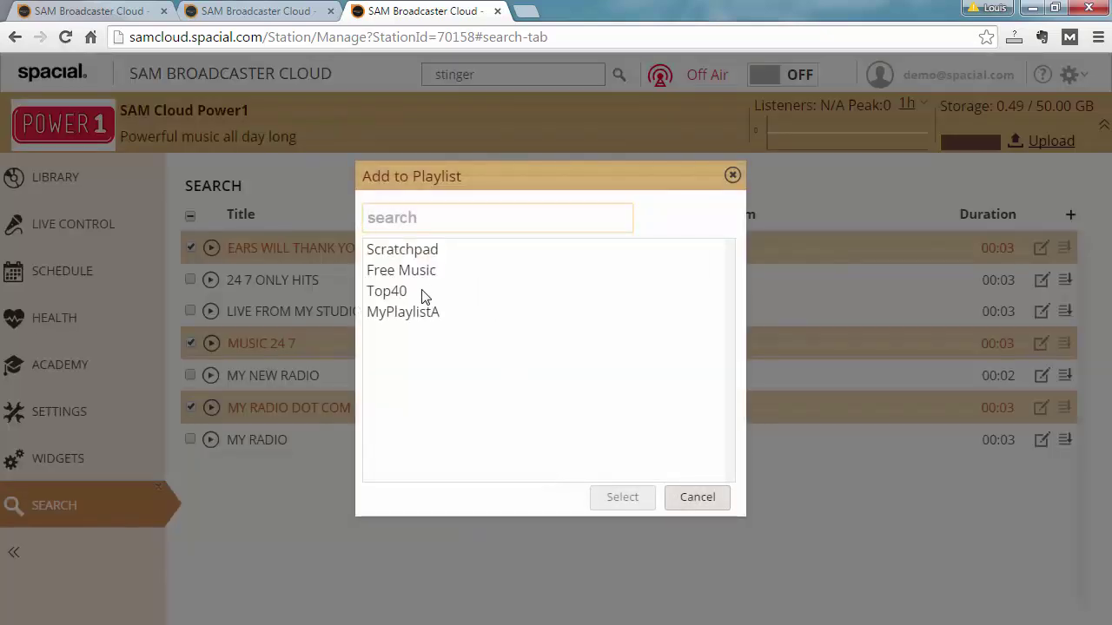
{"action": "left_click", "coordinate": [413, 313]}
{"action": "double_click", "coordinate": [427, 315]}
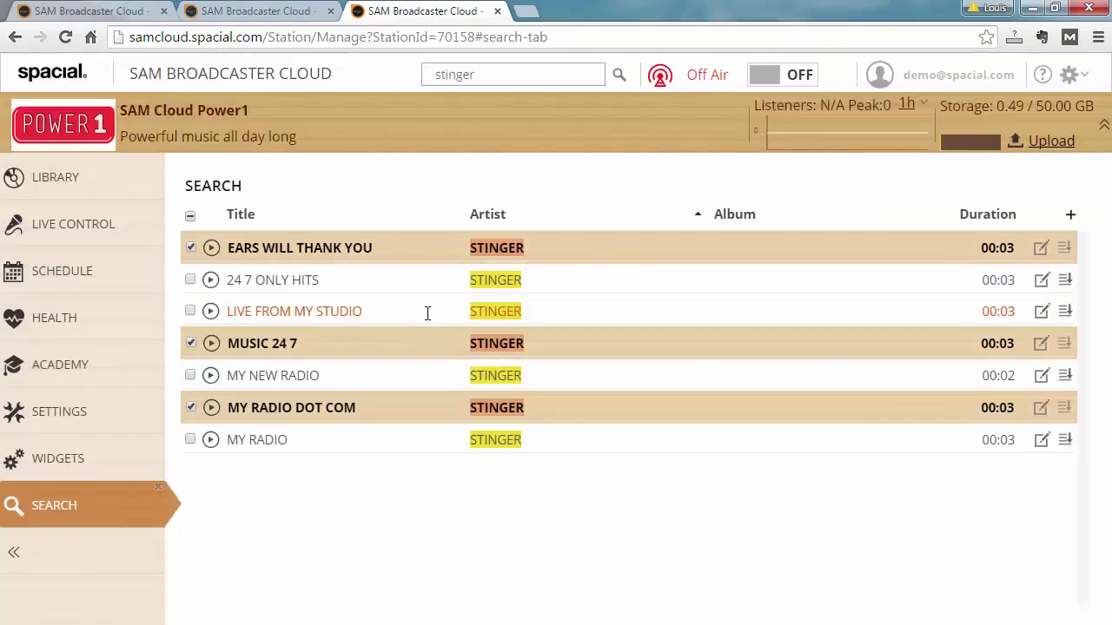
{"action": "left_click", "coordinate": [86, 171]}
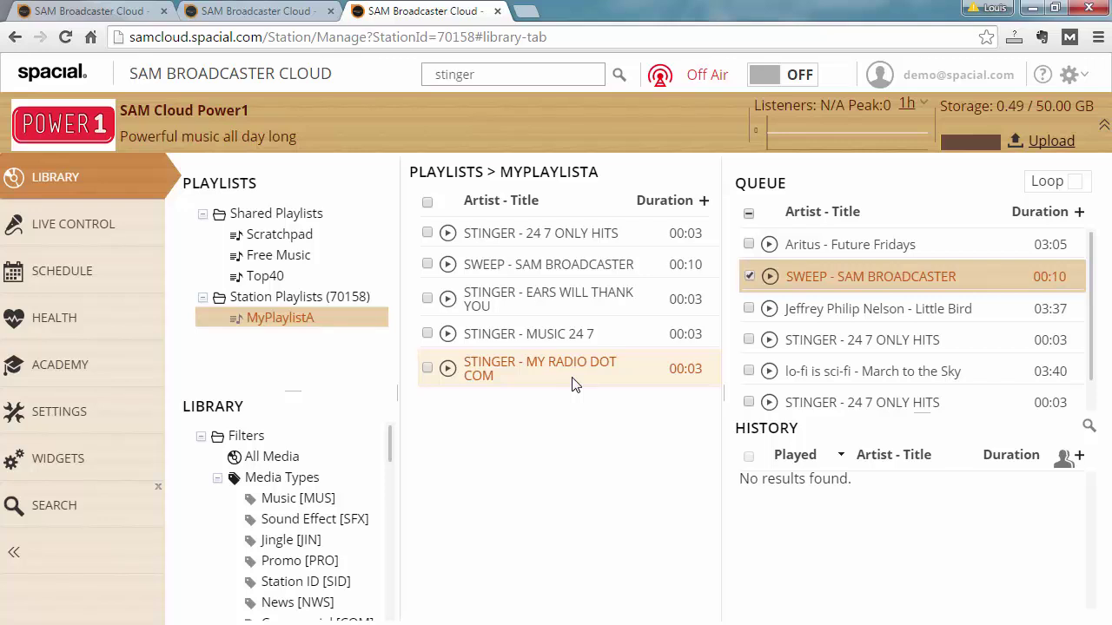
Step: Refresh MyPlaylistA's track list, then bring up the Import > Upload files option
{"action": "right_click", "coordinate": [630, 437]}
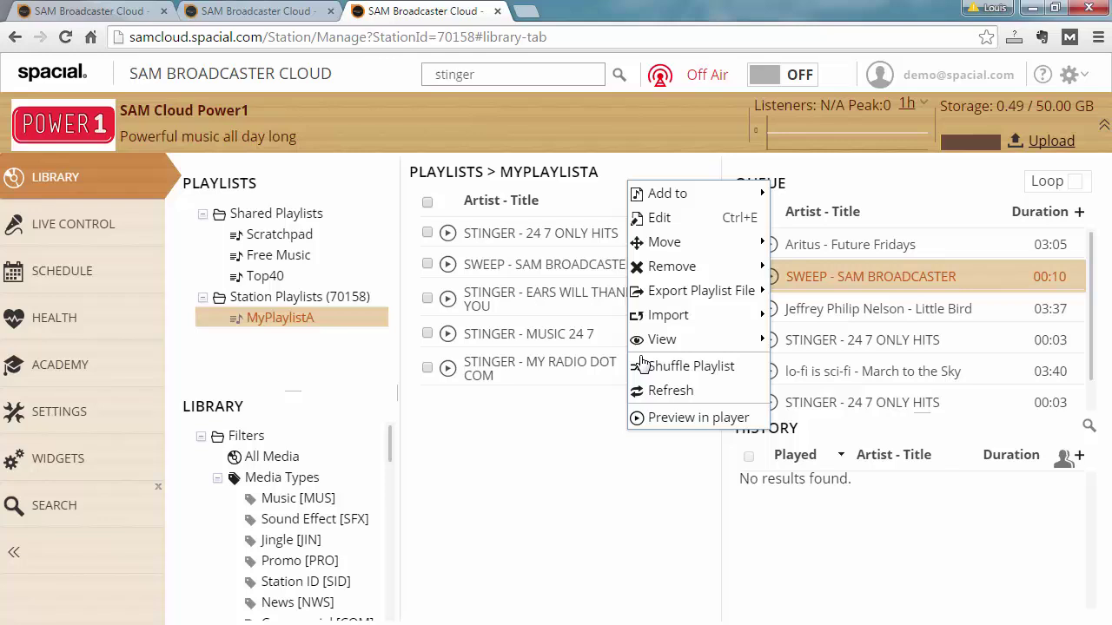
{"action": "mouse_move", "coordinate": [689, 317]}
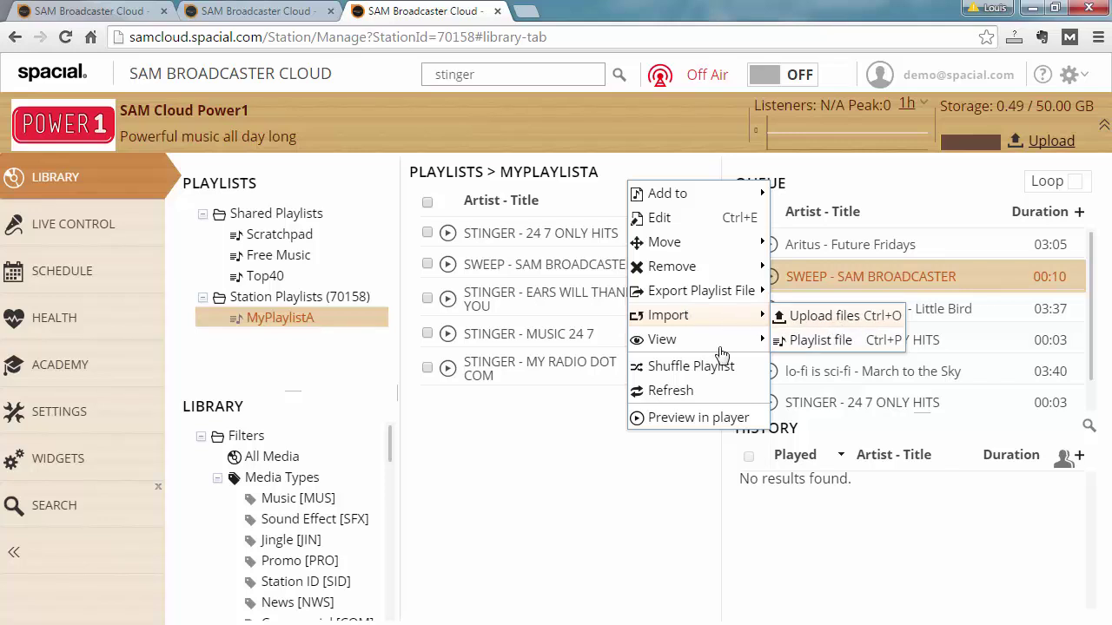
{"action": "left_click", "coordinate": [686, 392]}
{"action": "right_click", "coordinate": [540, 197]}
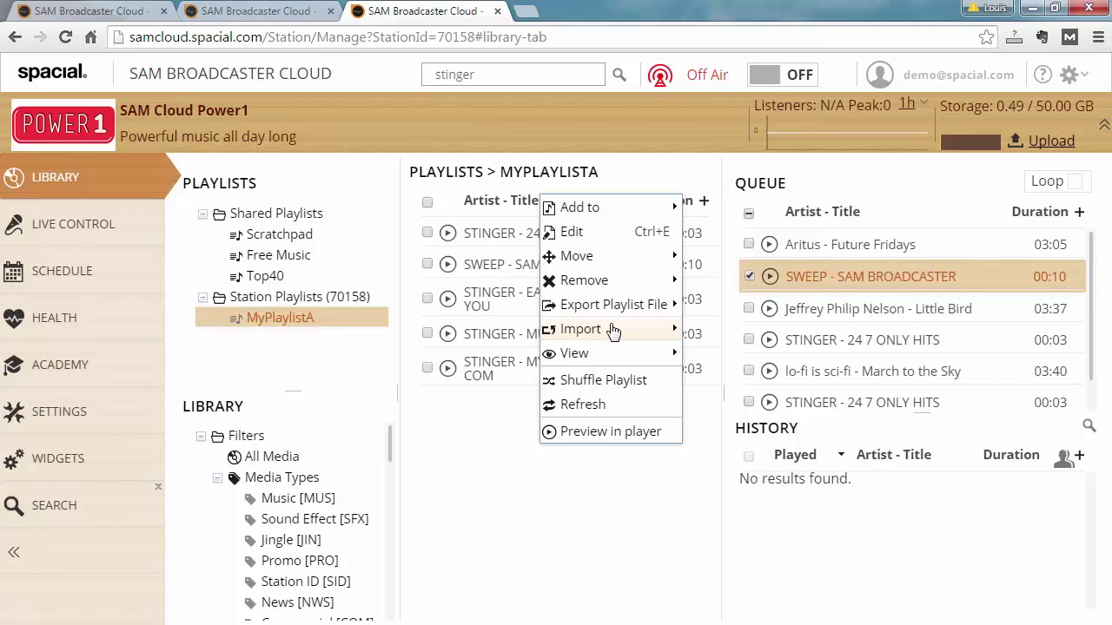
{"action": "mouse_move", "coordinate": [612, 332]}
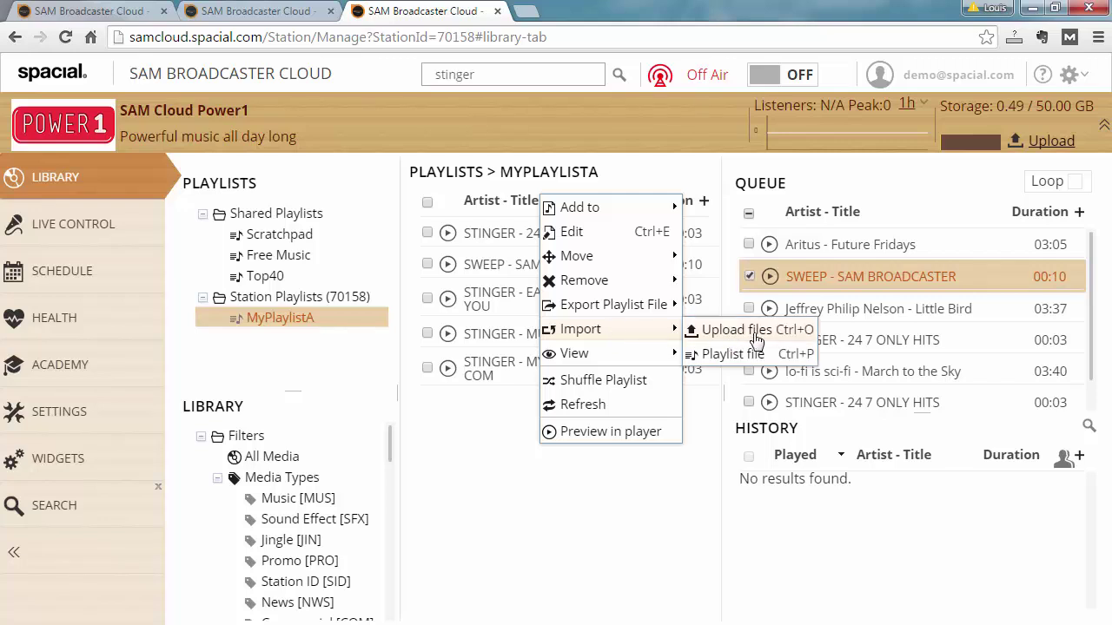